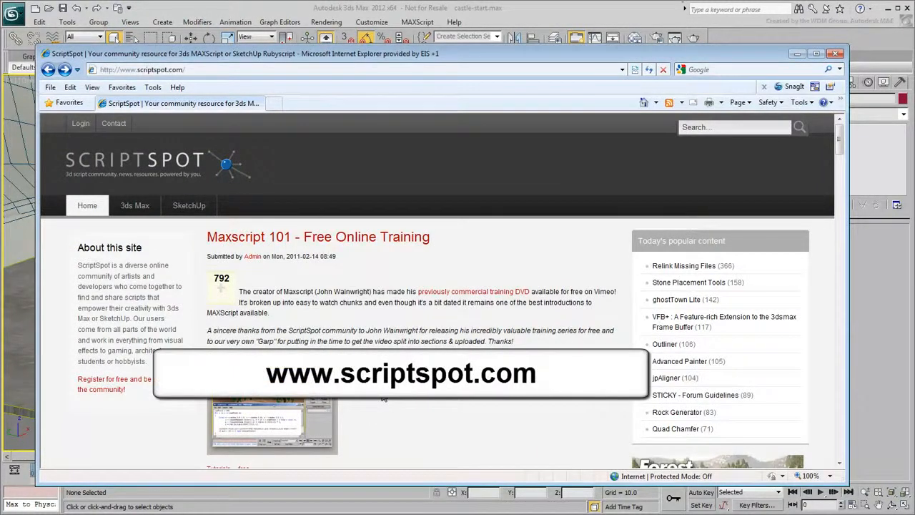
- Search ScriptSpot for "brickerizer" and open the Brickerizer script page from the results
{"action": "left_click", "coordinate": [734, 127]}
{"action": "type", "text": "brickerizer"}
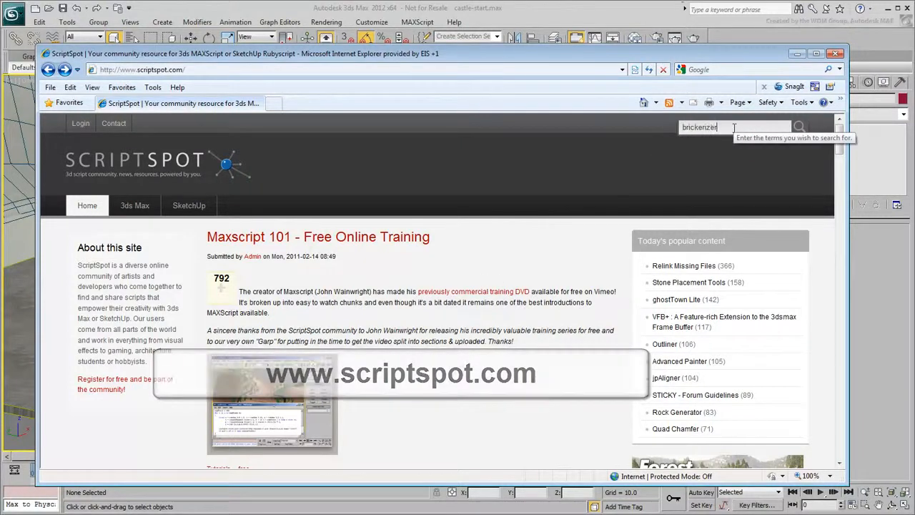
{"action": "left_click", "coordinate": [799, 130]}
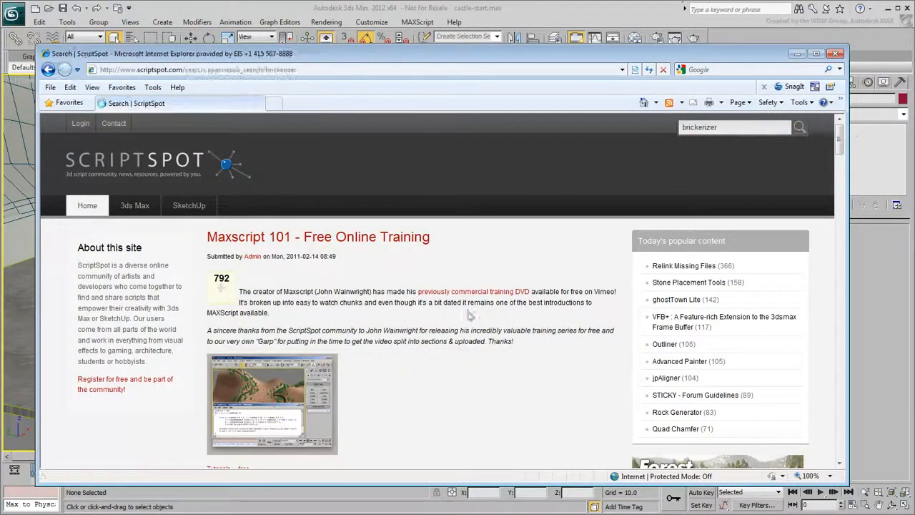
{"action": "scroll", "coordinate": [438, 355], "scroll_direction": "down", "scroll_amount": 3}
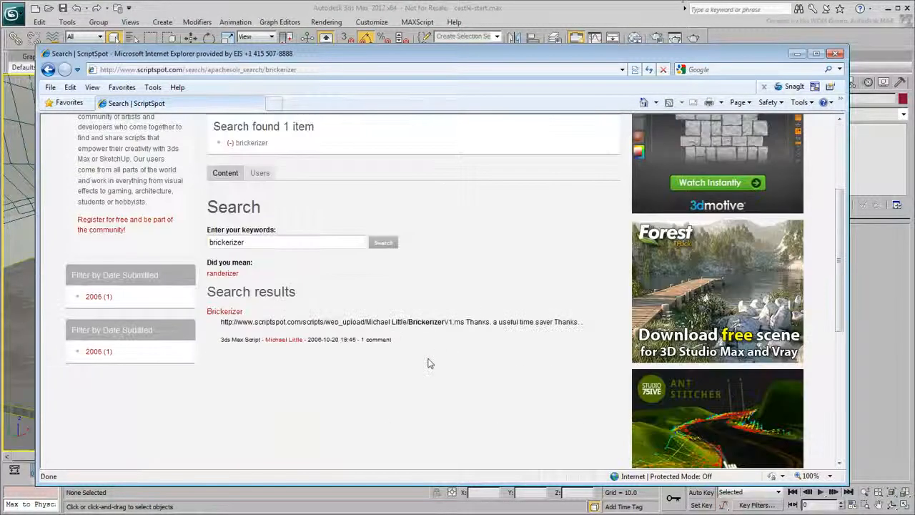
{"action": "left_click", "coordinate": [224, 313]}
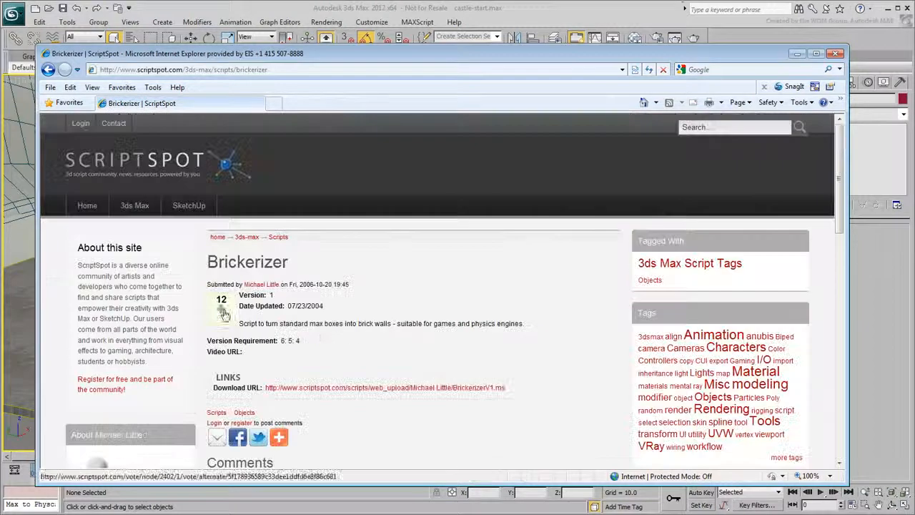
- Download BrickerizerV1.ms to the Desktop and minimize the browser to return to 3ds Max
{"action": "left_click", "coordinate": [371, 394]}
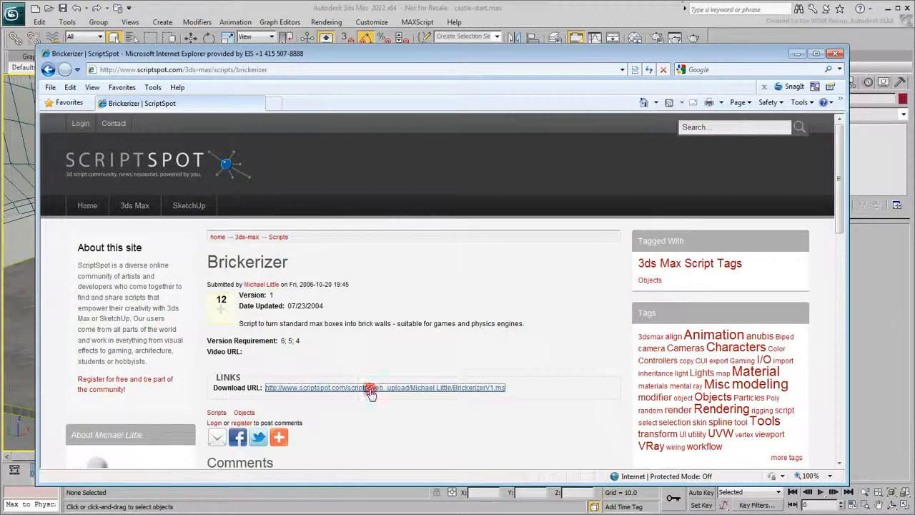
{"action": "left_click", "coordinate": [489, 342]}
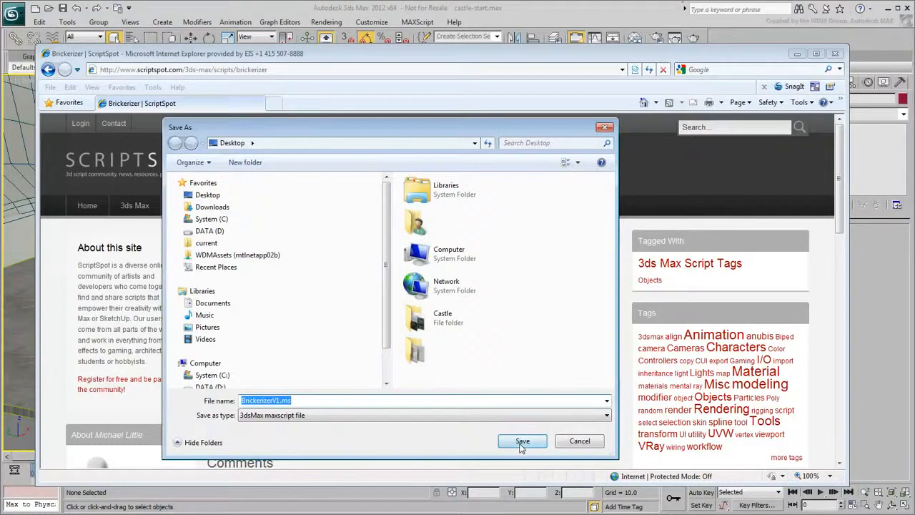
{"action": "left_click", "coordinate": [522, 441]}
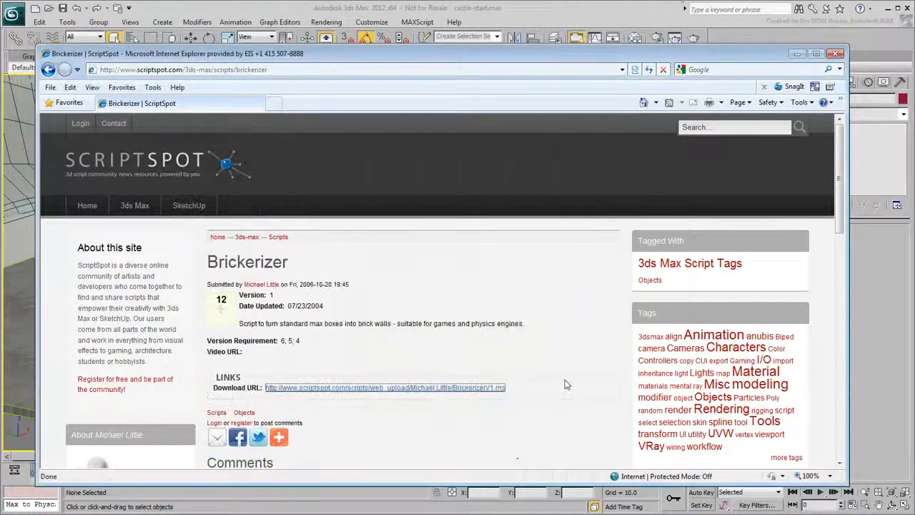
{"action": "left_click", "coordinate": [796, 53]}
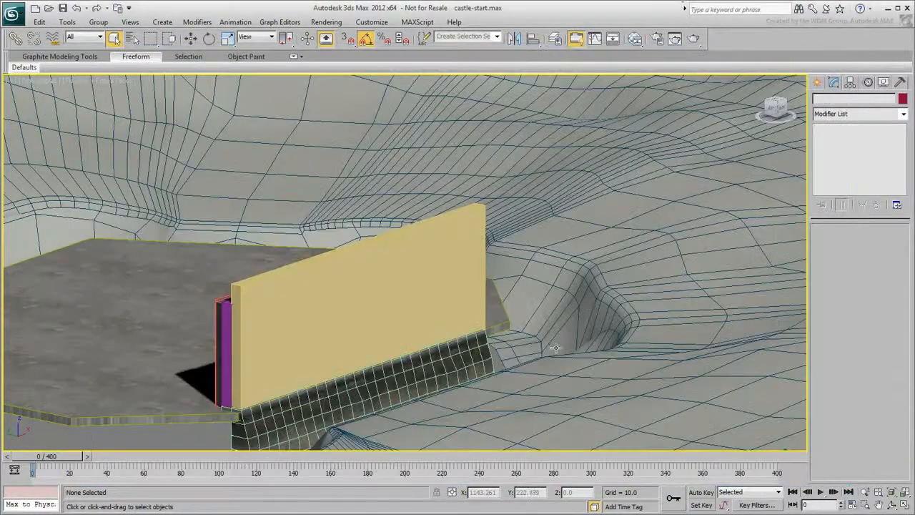
- Run the BrickerizerV1.ms script from the Desktop and move its dialog clear of the wall
{"action": "left_click", "coordinate": [417, 23]}
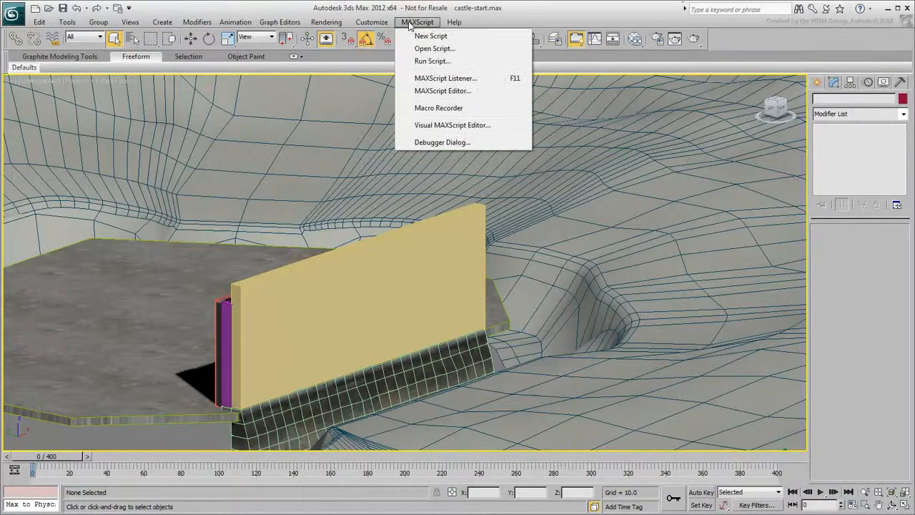
{"action": "left_click", "coordinate": [421, 62]}
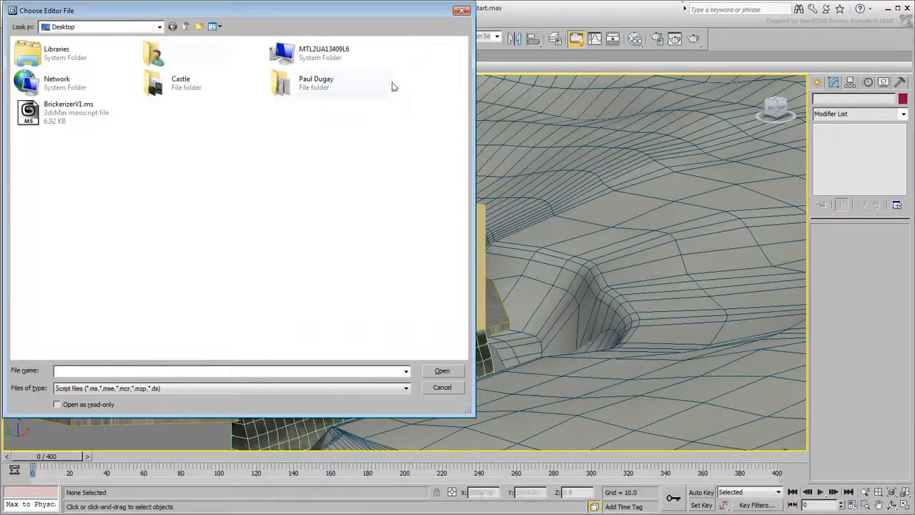
{"action": "left_click", "coordinate": [68, 112]}
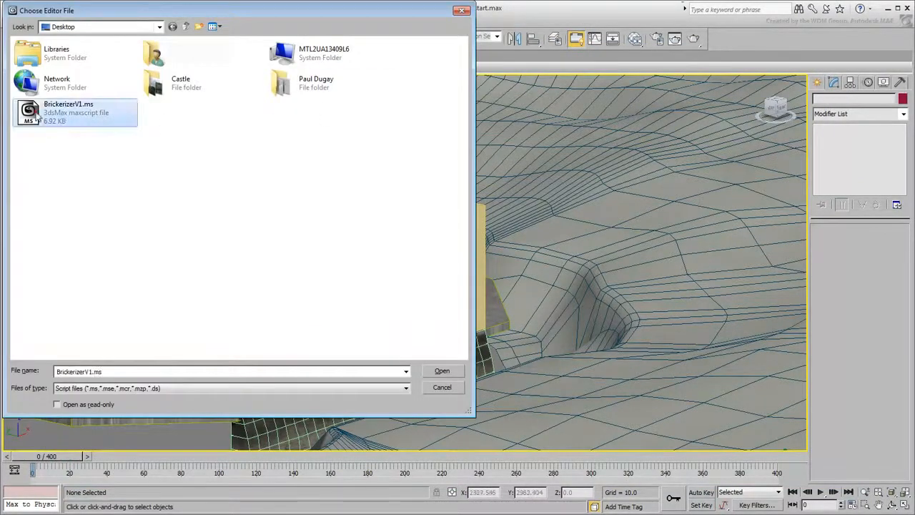
{"action": "left_click", "coordinate": [442, 371]}
{"action": "left_click_drag", "start_coordinate": [468, 159], "coordinate": [706, 98]}
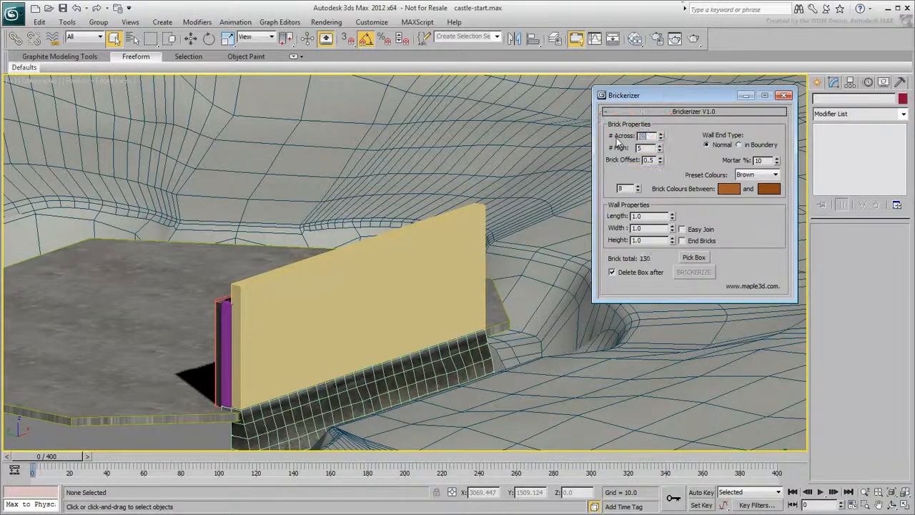
- In Brickerizer, set the wall to 12 bricks high, enable End Bricks, and set the mortar to 0%
{"action": "left_click", "coordinate": [642, 147]}
{"action": "type", "text": "12"}
{"action": "key", "text": "Return"}
{"action": "left_click", "coordinate": [766, 243]}
{"action": "right_click", "coordinate": [776, 161]}
- Pick the tan outer wall box in Brickerizer and convert it into bricks
{"action": "left_click", "coordinate": [694, 258]}
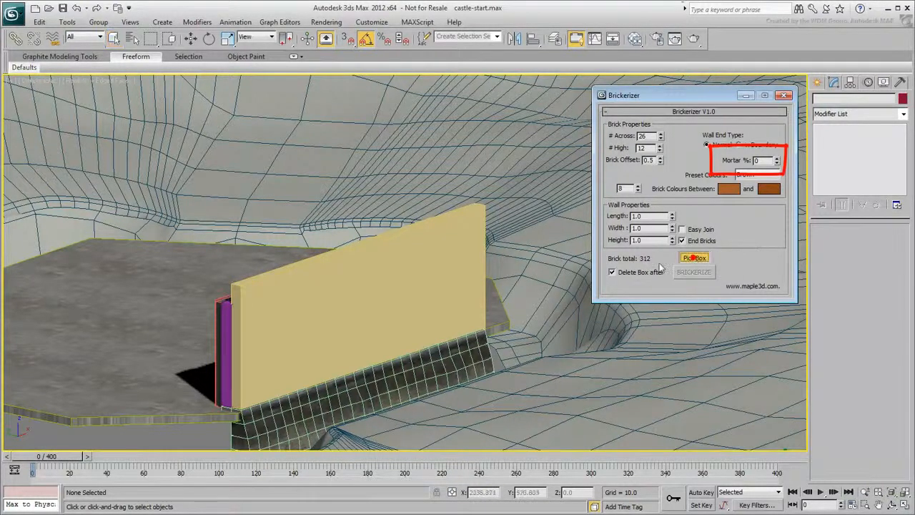
{"action": "left_click", "coordinate": [415, 270]}
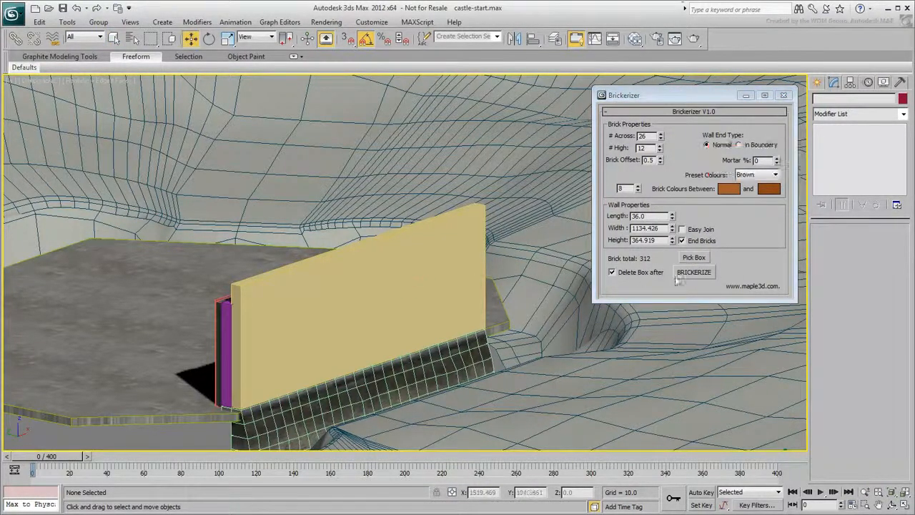
{"action": "left_click", "coordinate": [697, 273]}
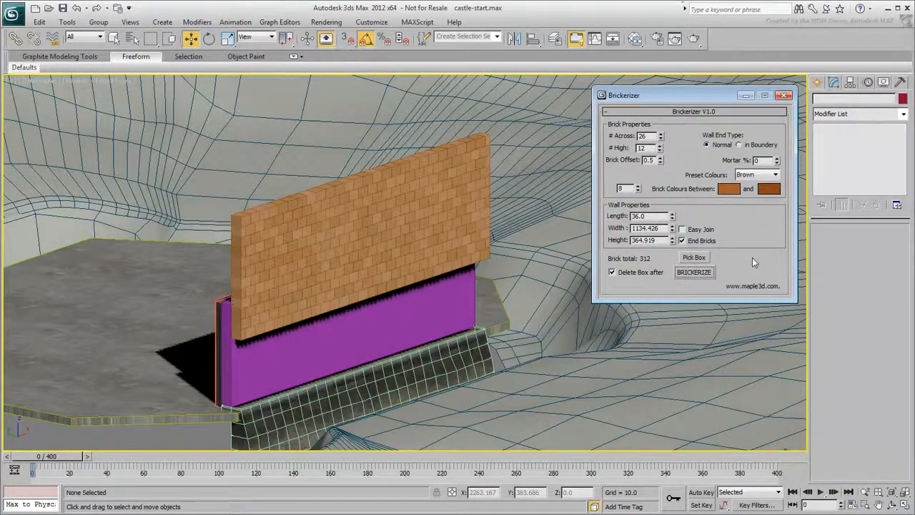
{"action": "middle_click_drag", "start_coordinate": [421, 294], "coordinate": [289, 293], "text": "alt"}
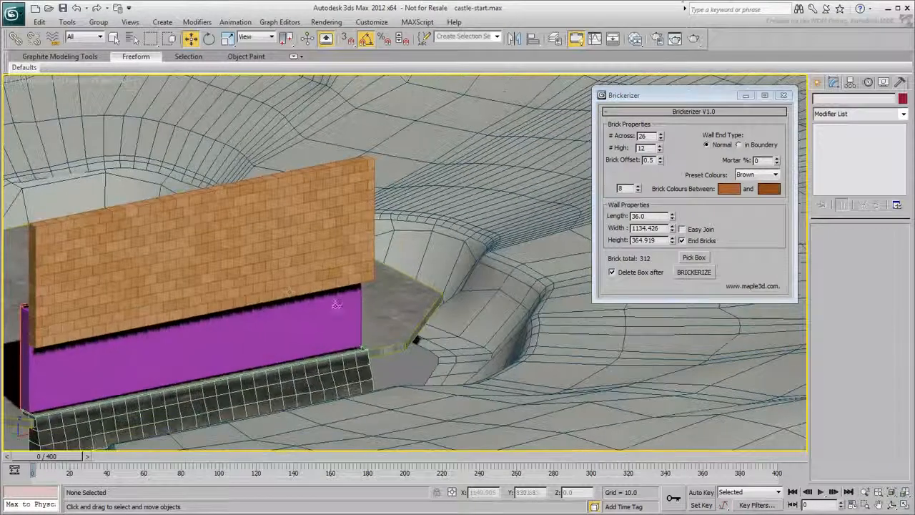
- Select all bricks of the new outer wall and change their object color to dark blue
{"action": "left_click", "coordinate": [208, 266]}
{"action": "middle_click_drag", "start_coordinate": [325, 349], "coordinate": [373, 337], "text": "alt"}
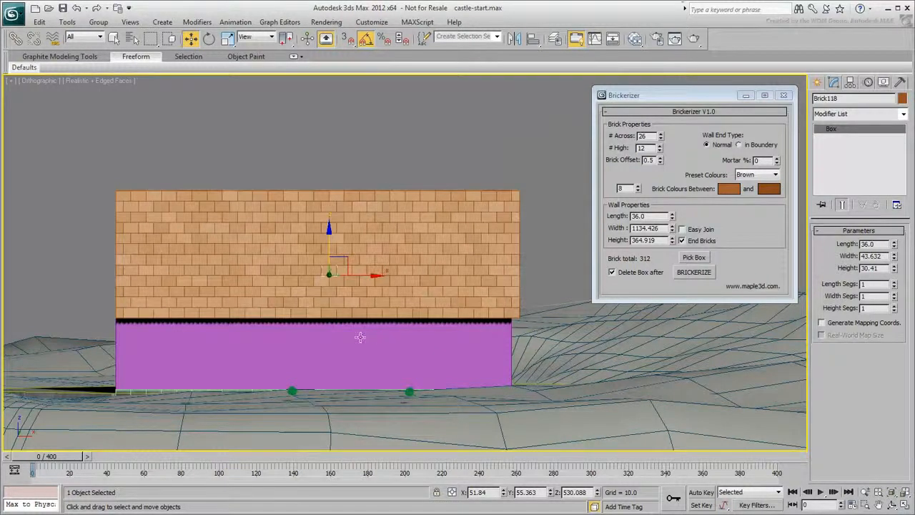
{"action": "middle_click_drag", "start_coordinate": [348, 340], "coordinate": [452, 337], "text": "alt"}
{"action": "left_click_drag", "start_coordinate": [390, 140], "coordinate": [330, 329]}
{"action": "mouse_move", "coordinate": [350, 335]}
{"action": "middle_mouse_down", "text": "alt"}
{"action": "mouse_move", "coordinate": [364, 334]}
{"action": "mouse_move", "coordinate": [342, 332]}
{"action": "middle_mouse_up", "text": "alt"}
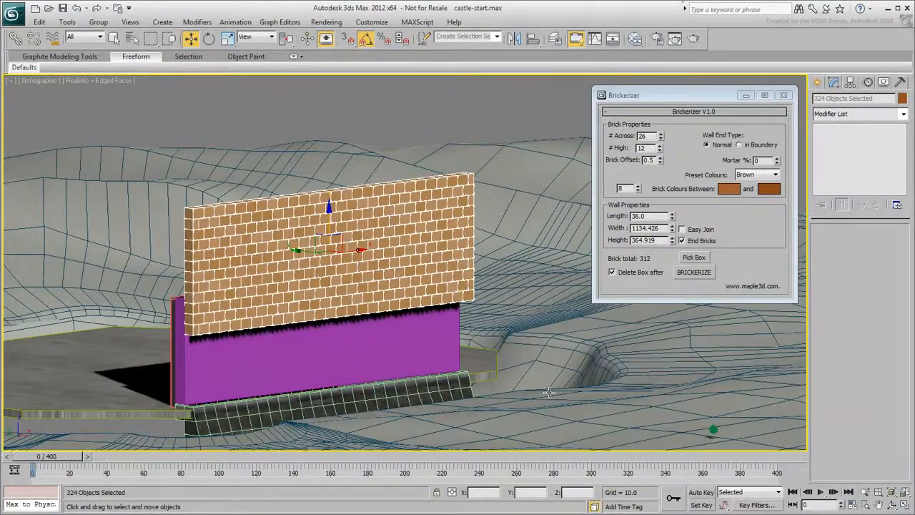
{"action": "left_click", "coordinate": [902, 98]}
{"action": "left_click", "coordinate": [503, 257]}
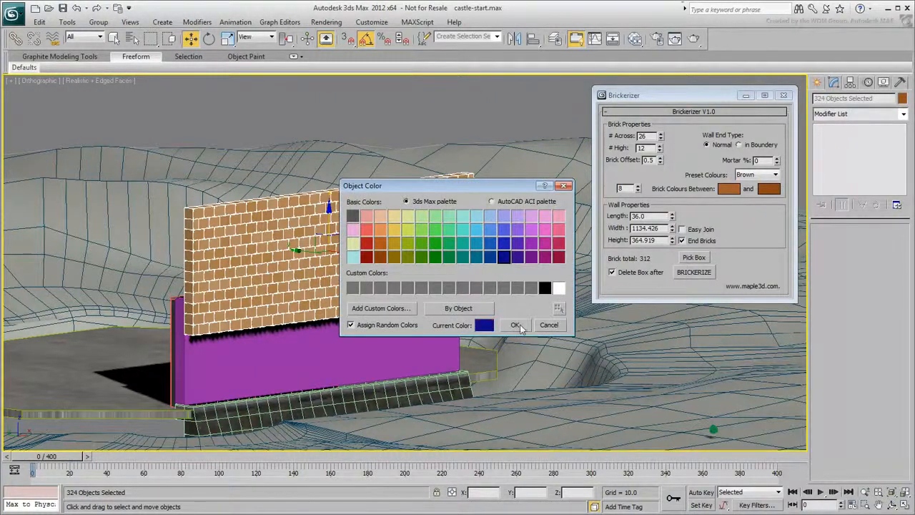
{"action": "left_click", "coordinate": [515, 325]}
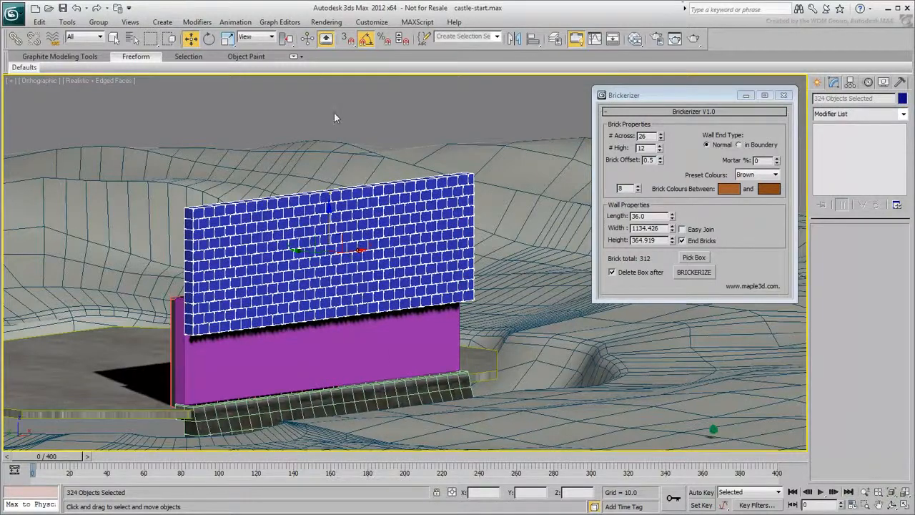
- Turn on 3D endpoint snapping and move the blue brick wall down to the bottom corner of the purple wall
{"action": "right_click", "coordinate": [348, 40]}
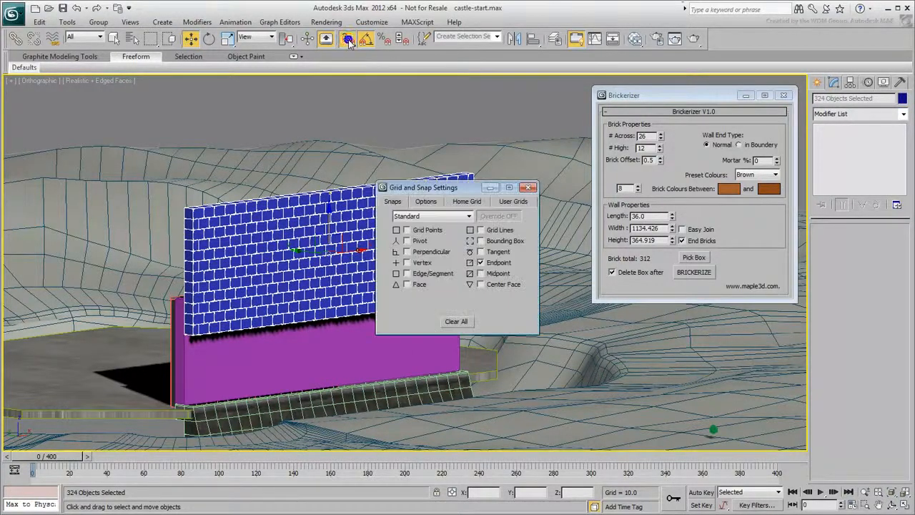
{"action": "left_click", "coordinate": [527, 189]}
{"action": "middle_click_drag", "start_coordinate": [244, 358], "coordinate": [198, 355], "text": "alt"}
{"action": "scroll", "coordinate": [198, 355], "scroll_direction": "up", "scroll_amount": 5}
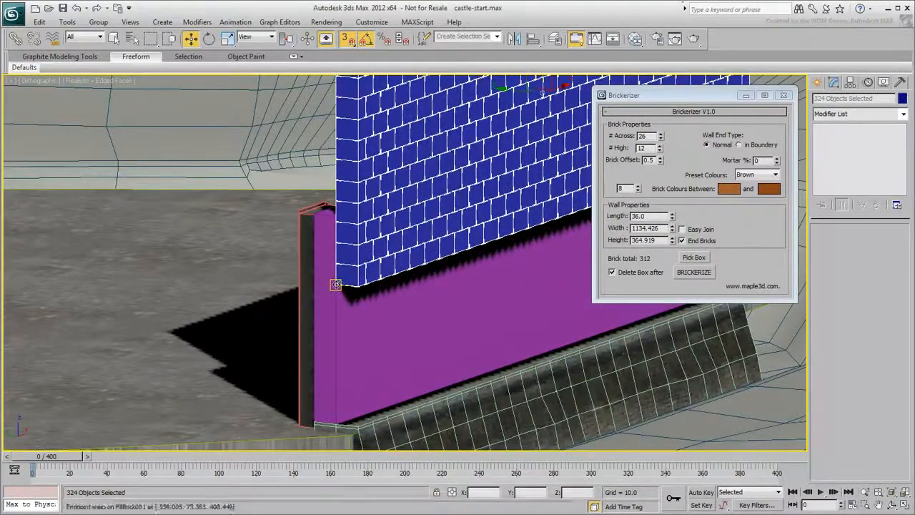
{"action": "left_click_drag", "start_coordinate": [335, 284], "coordinate": [336, 423]}
- Delete the six half-bricks in alternate rows, starting from the second row, at the far end of the blue wall
{"action": "middle_click_drag", "start_coordinate": [445, 335], "coordinate": [273, 321]}
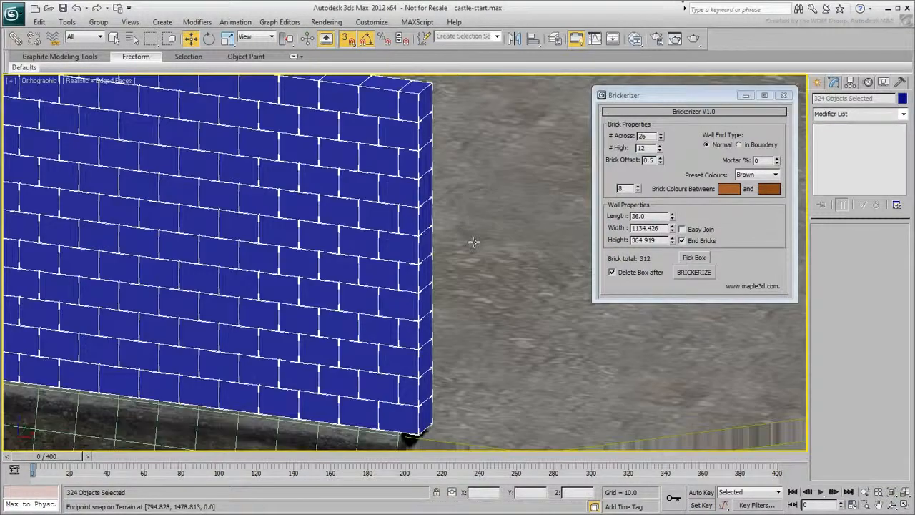
{"action": "left_click", "coordinate": [396, 135]}
{"action": "left_click", "coordinate": [407, 194], "text": "ctrl"}
{"action": "left_click", "coordinate": [407, 250], "text": "ctrl"}
{"action": "left_click", "coordinate": [401, 291], "text": "ctrl"}
{"action": "left_click", "coordinate": [402, 347], "text": "ctrl"}
{"action": "left_click", "coordinate": [408, 419], "text": "ctrl"}
{"action": "key", "text": "Delete"}
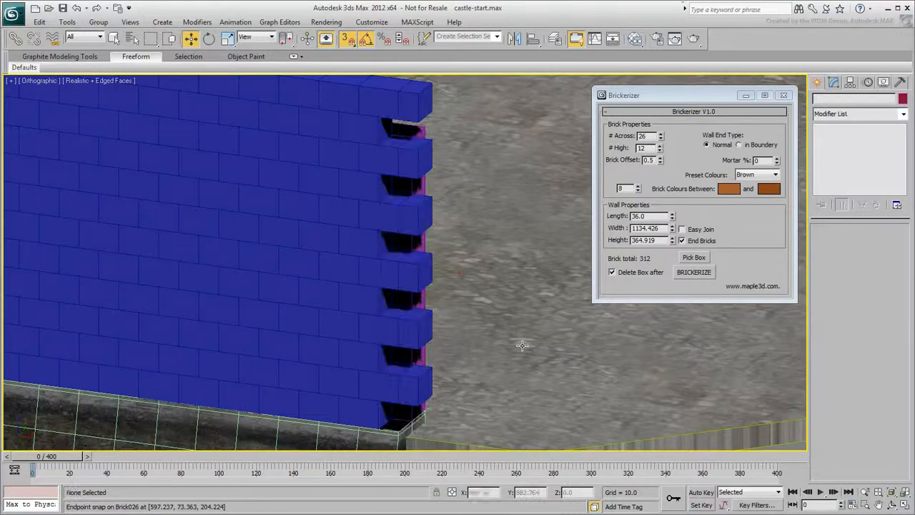
- Select the six protruding end bricks of the blue wall and snap them into the gaps in the rows below
{"action": "left_click", "coordinate": [411, 109]}
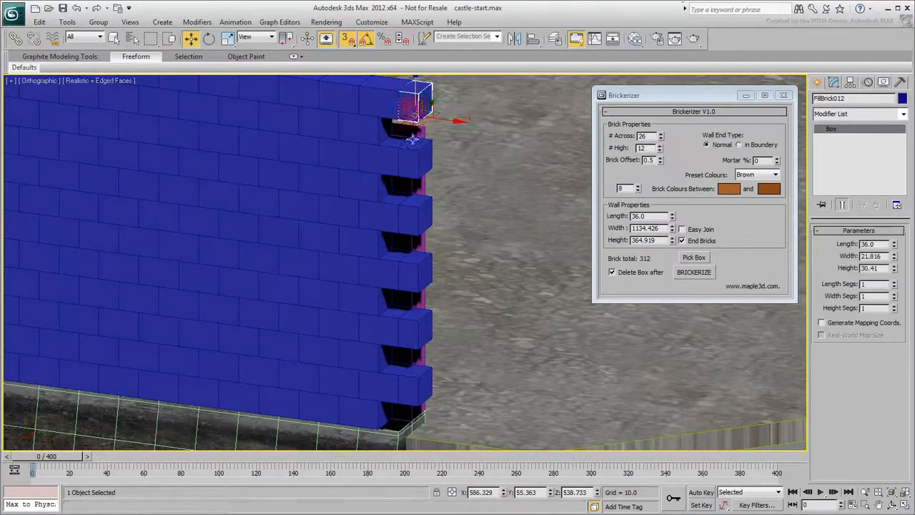
{"action": "left_click", "coordinate": [411, 164], "text": "ctrl"}
{"action": "left_click", "coordinate": [410, 222], "text": "ctrl"}
{"action": "left_click", "coordinate": [410, 275], "text": "ctrl"}
{"action": "left_click", "coordinate": [411, 337], "text": "ctrl"}
{"action": "left_click", "coordinate": [411, 386], "text": "ctrl"}
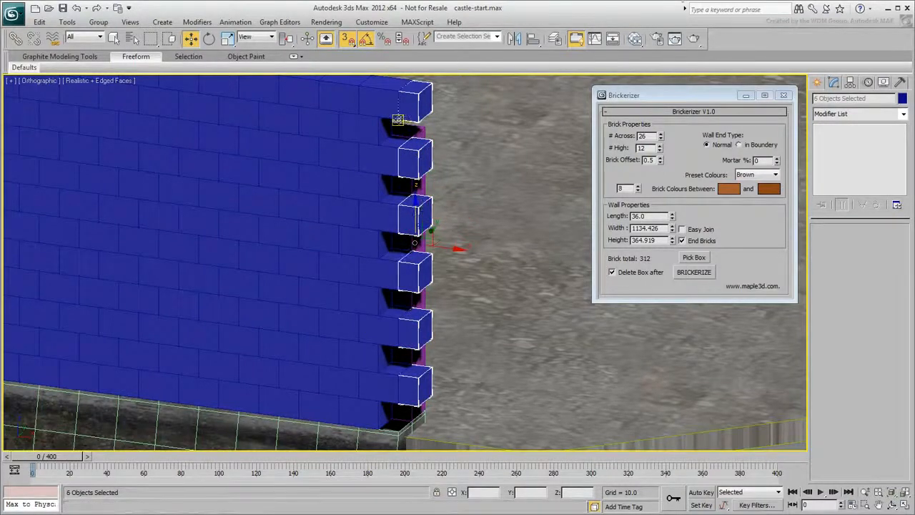
{"action": "left_click_drag", "start_coordinate": [397, 120], "coordinate": [379, 144]}
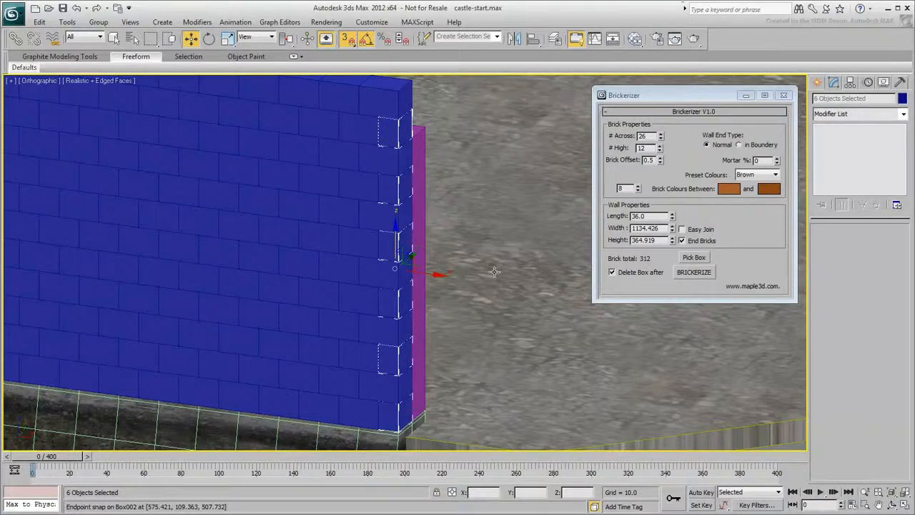
{"action": "scroll", "coordinate": [489, 272], "scroll_direction": "down", "scroll_amount": 3}
{"action": "left_click", "coordinate": [509, 403]}
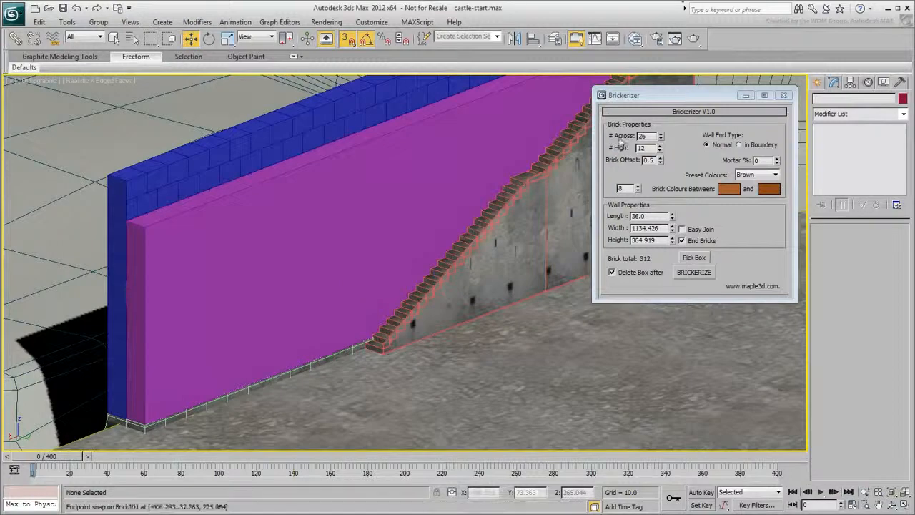
- Set Brickerizer to 10 bricks high and convert the purple inner wall box into bricks
{"action": "double_click", "coordinate": [643, 147]}
{"action": "type", "text": "10"}
{"action": "key", "text": "Return"}
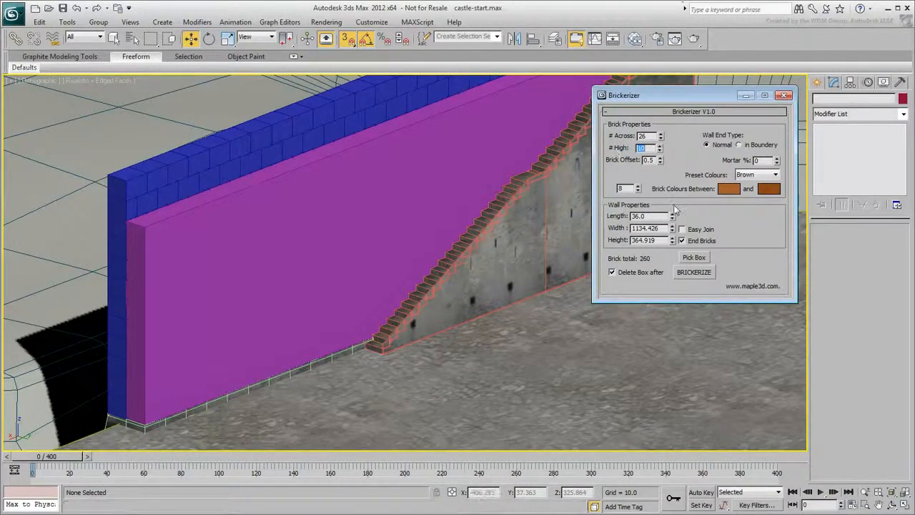
{"action": "left_click", "coordinate": [694, 258]}
{"action": "left_click", "coordinate": [309, 256]}
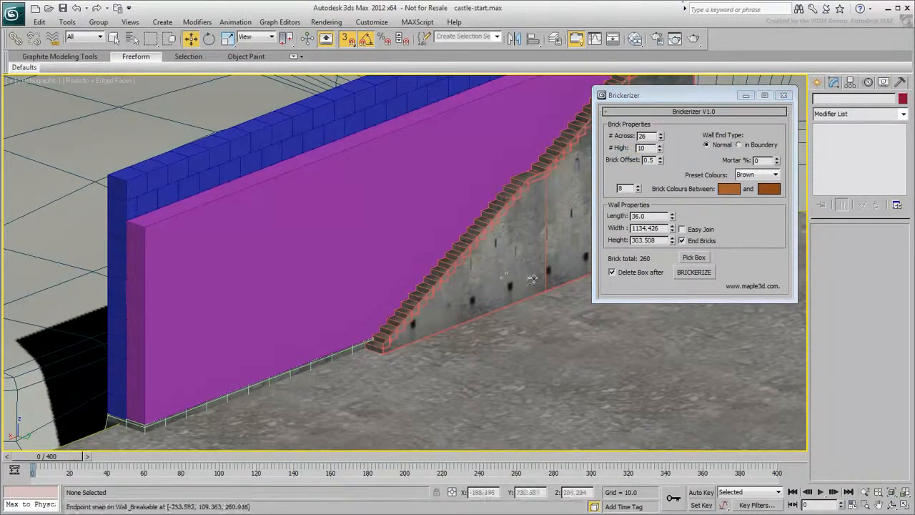
{"action": "left_click", "coordinate": [692, 272]}
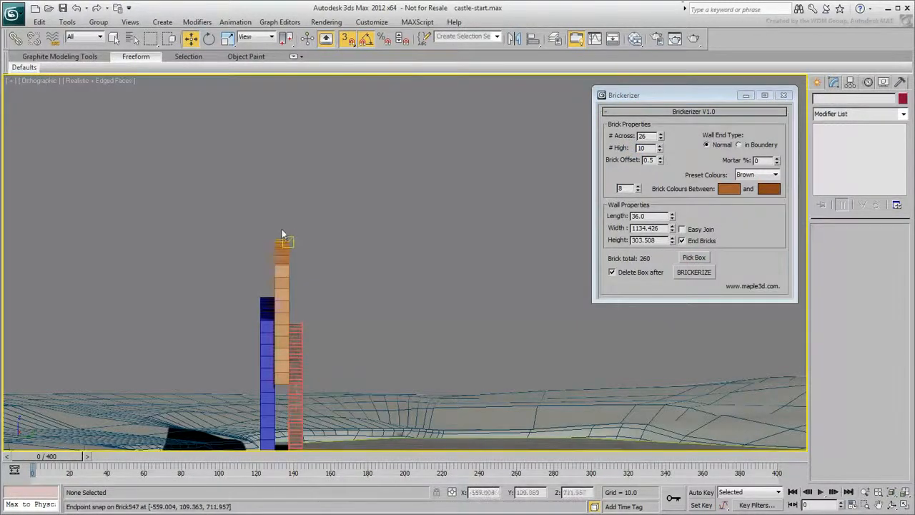
- Recolor all bricks of the inner wall crimson and snap the wall down onto the base beside the blue wall
{"action": "left_click_drag", "start_coordinate": [280, 212], "coordinate": [281, 386]}
{"action": "middle_click_drag", "start_coordinate": [384, 366], "coordinate": [352, 382], "text": "alt"}
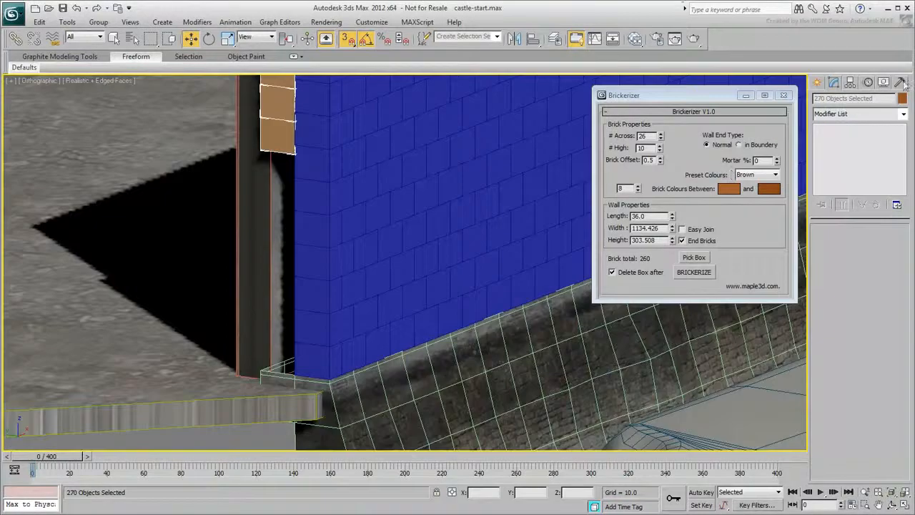
{"action": "left_click", "coordinate": [902, 98]}
{"action": "left_click", "coordinate": [559, 243]}
{"action": "left_click", "coordinate": [513, 325]}
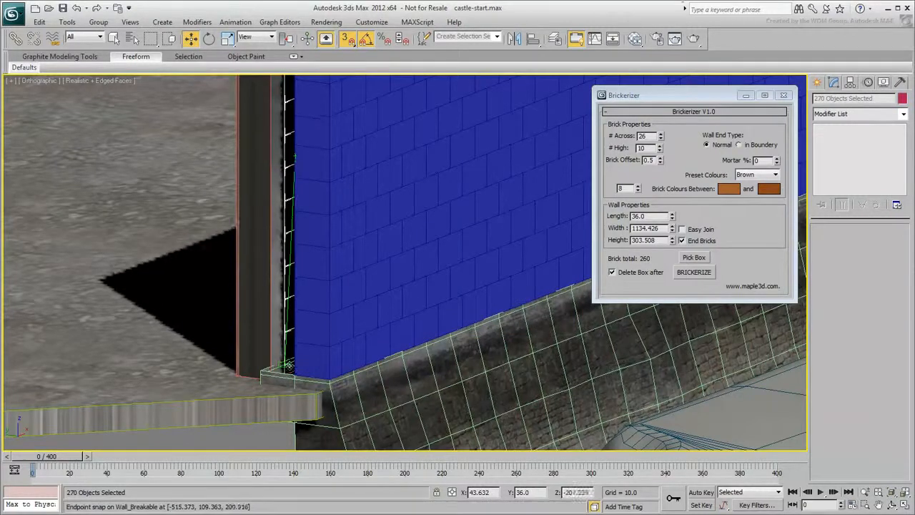
{"action": "scroll", "coordinate": [321, 212], "scroll_direction": "down", "scroll_amount": 3}
{"action": "middle_click_drag", "start_coordinate": [321, 213], "coordinate": [293, 353]}
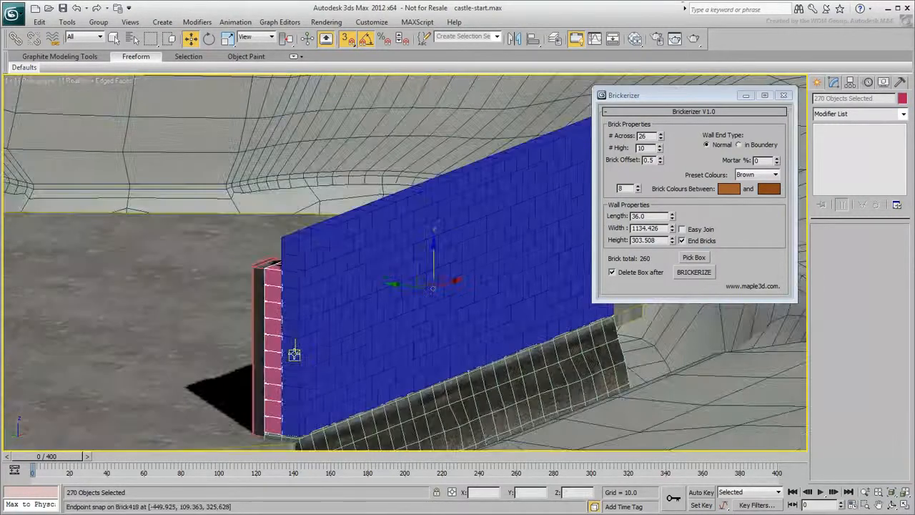
- Delete the five half-bricks in alternate rows, starting from the second row, at the end of the crimson inner wall
{"action": "middle_click_drag", "start_coordinate": [443, 352], "coordinate": [215, 336], "text": "alt"}
{"action": "scroll", "coordinate": [279, 212], "scroll_direction": "up", "scroll_amount": 2}
{"action": "left_click", "coordinate": [286, 214]}
{"action": "left_click", "coordinate": [292, 259], "text": "ctrl"}
{"action": "left_click", "coordinate": [292, 303], "text": "ctrl"}
{"action": "left_click", "coordinate": [293, 346], "text": "ctrl"}
{"action": "left_click", "coordinate": [293, 390], "text": "ctrl"}
{"action": "key", "text": "Delete"}
- Select the five protruding end bricks of the crimson inner wall and snap them into the gaps in the rows below
{"action": "left_click", "coordinate": [287, 192]}
{"action": "left_click", "coordinate": [288, 235], "text": "ctrl"}
{"action": "left_click", "coordinate": [287, 280], "text": "ctrl"}
{"action": "left_click", "coordinate": [288, 326], "text": "ctrl"}
{"action": "left_click", "coordinate": [288, 368], "text": "ctrl"}
{"action": "scroll", "coordinate": [305, 210], "scroll_direction": "up", "scroll_amount": 3}
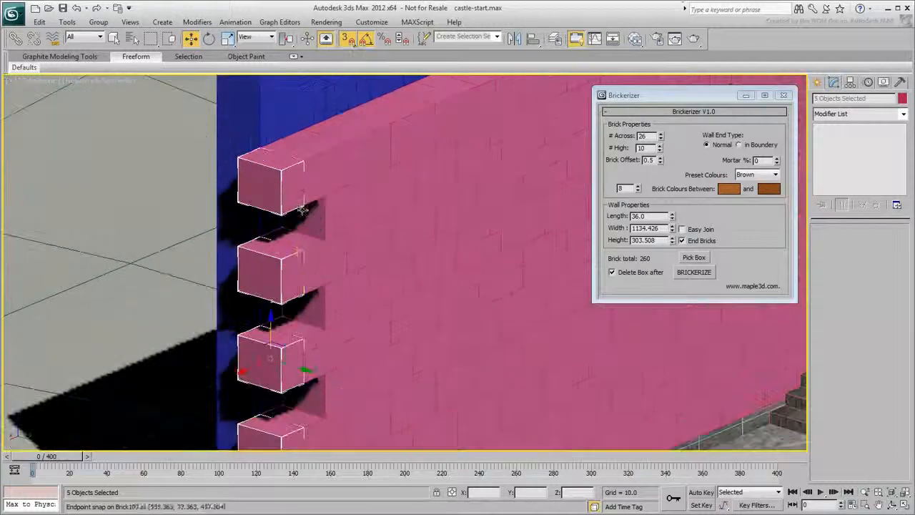
{"action": "left_click_drag", "start_coordinate": [303, 251], "coordinate": [324, 282]}
- Clear the brick selection, turn off 3D snapping and close the Brickerizer window
{"action": "middle_click_drag", "start_coordinate": [385, 295], "coordinate": [346, 256]}
{"action": "scroll", "coordinate": [346, 256], "scroll_direction": "down", "scroll_amount": 3}
{"action": "scroll", "coordinate": [227, 334], "scroll_direction": "down", "scroll_amount": 2}
{"action": "middle_click_drag", "start_coordinate": [227, 334], "coordinate": [438, 317], "text": "alt"}
{"action": "left_click", "coordinate": [437, 316]}
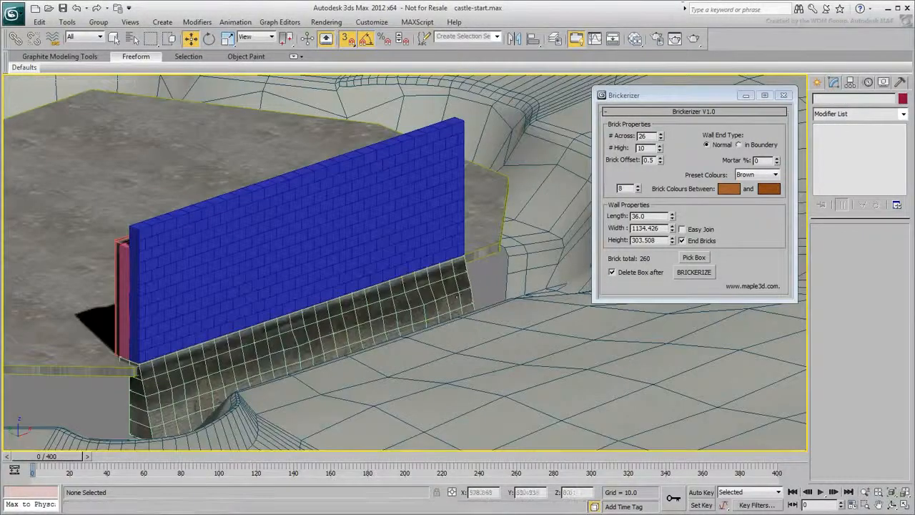
{"action": "left_click", "coordinate": [348, 39]}
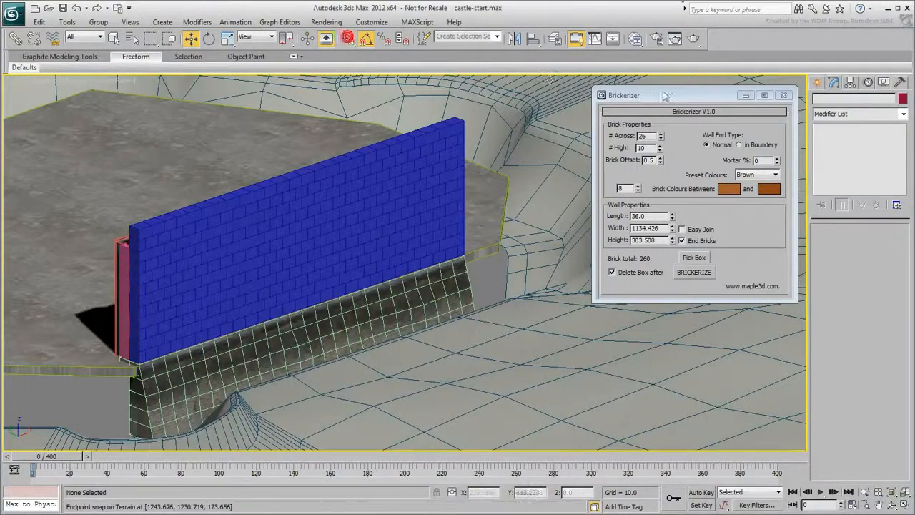
{"action": "middle_click_drag", "start_coordinate": [472, 278], "coordinate": [516, 284]}
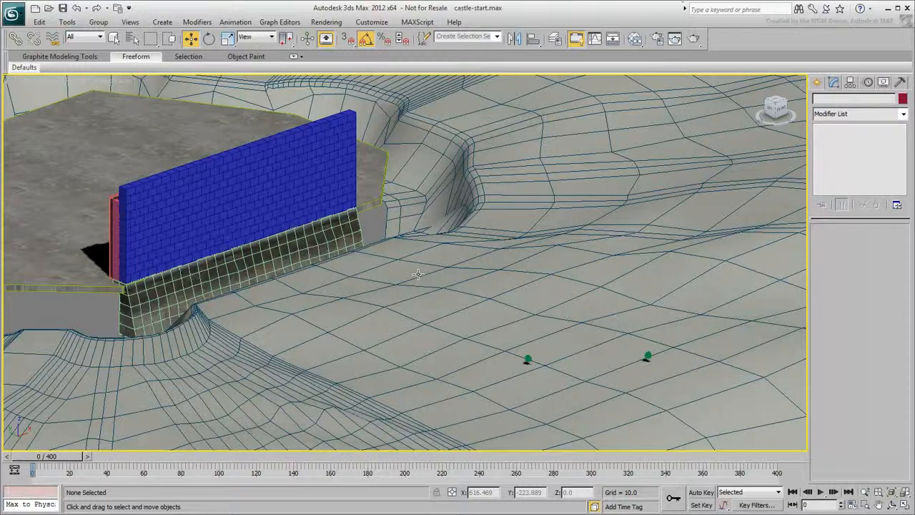
- Select the two green stones on the terrain and add all blue wall bricks to the selection by color
{"action": "left_click", "coordinate": [527, 359]}
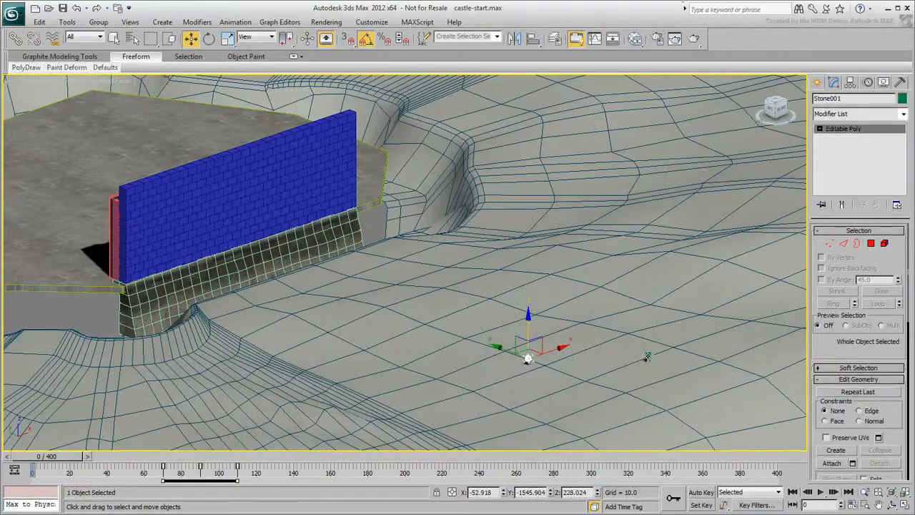
{"action": "left_click", "coordinate": [647, 356], "text": "ctrl"}
{"action": "middle_click_drag", "start_coordinate": [317, 258], "coordinate": [509, 346]}
{"action": "scroll", "coordinate": [509, 346], "scroll_direction": "up", "scroll_amount": 4}
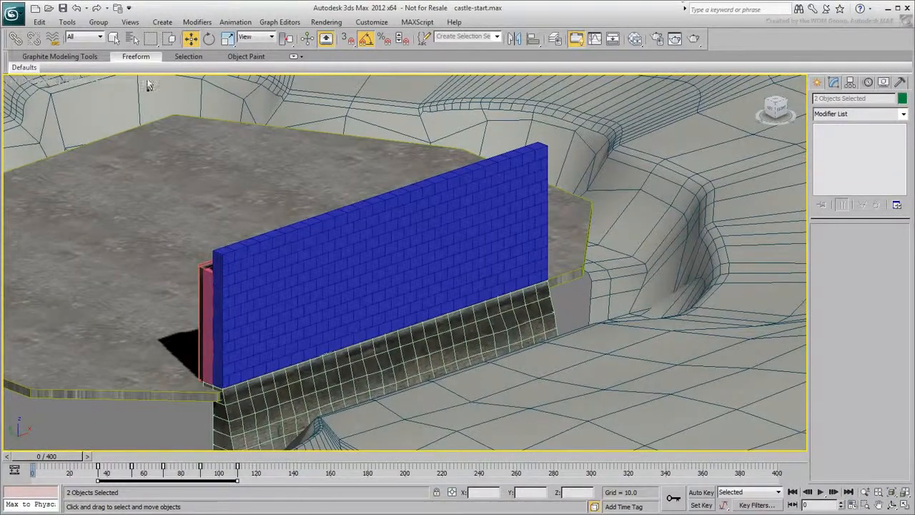
{"action": "left_click", "coordinate": [39, 22]}
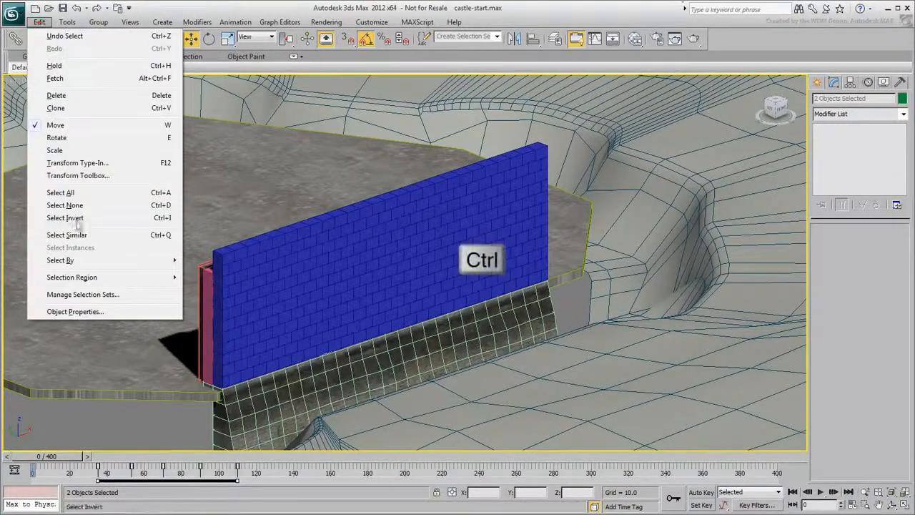
{"action": "left_click", "coordinate": [83, 258]}
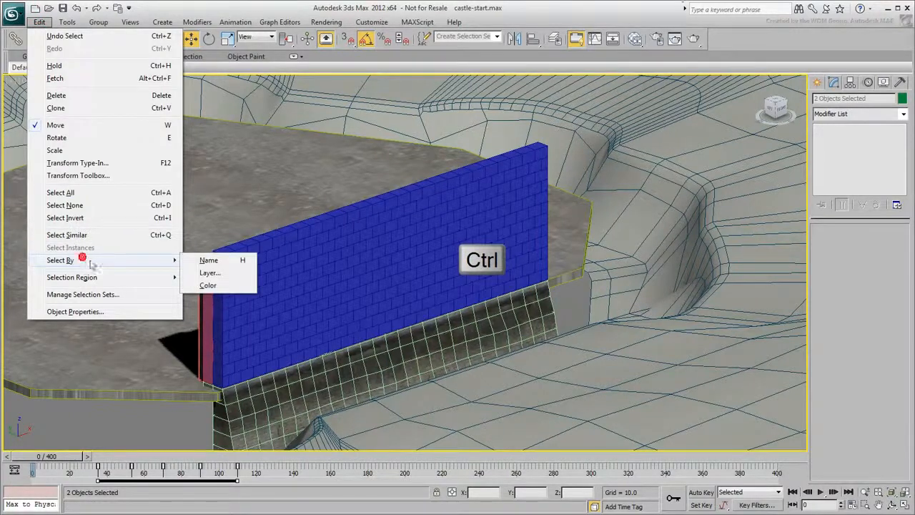
{"action": "left_click", "coordinate": [207, 286]}
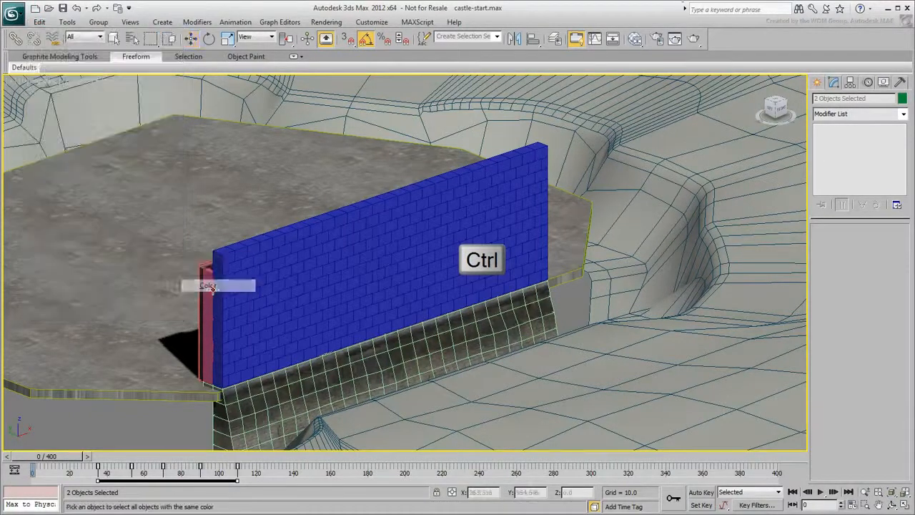
{"action": "left_click", "coordinate": [308, 272]}
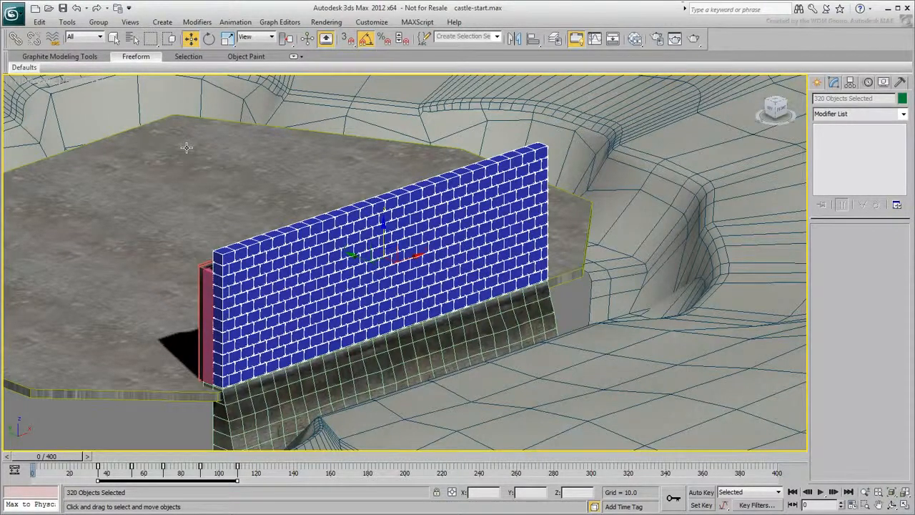
- Add all crimson inner-wall bricks to the selection by color and isolate the selected objects
{"action": "left_click", "coordinate": [40, 22]}
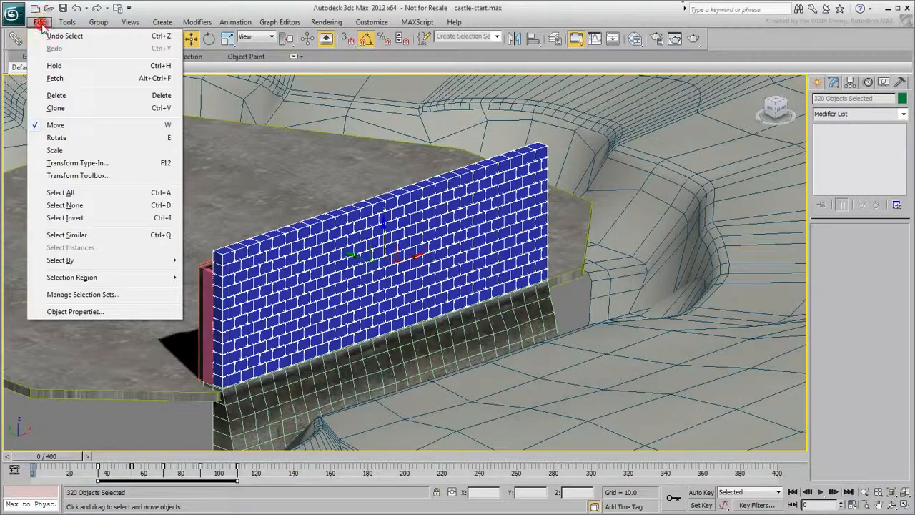
{"action": "mouse_move", "coordinate": [76, 261]}
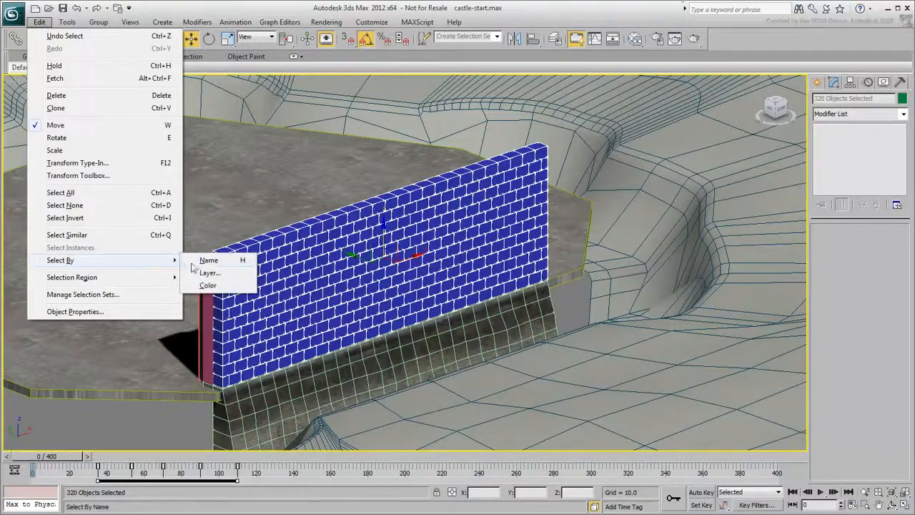
{"action": "left_click", "coordinate": [208, 285]}
{"action": "left_click", "coordinate": [208, 315], "text": "ctrl"}
{"action": "middle_click_drag", "start_coordinate": [367, 313], "coordinate": [244, 243]}
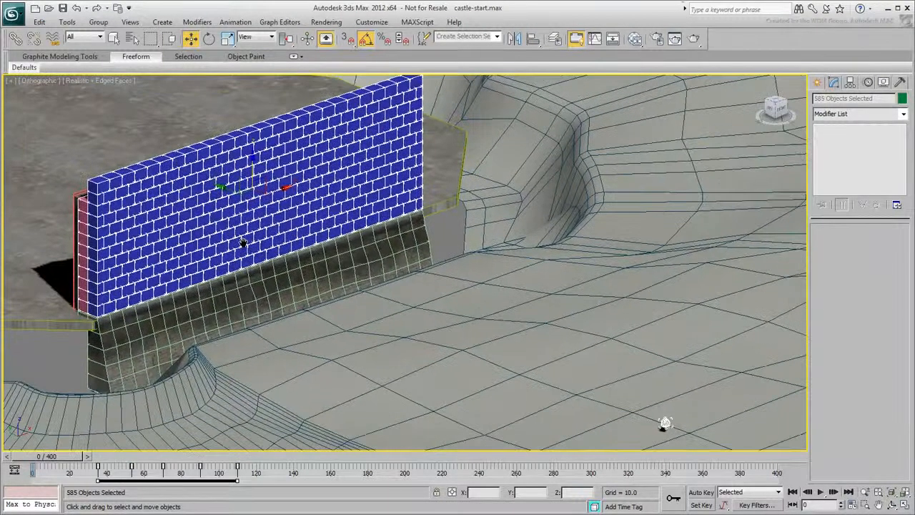
{"action": "mouse_move", "coordinate": [240, 277]}
{"action": "middle_mouse_down", "text": "alt"}
{"action": "mouse_move", "coordinate": [272, 289]}
{"action": "mouse_move", "coordinate": [356, 291]}
{"action": "mouse_move", "coordinate": [243, 280]}
{"action": "mouse_move", "coordinate": [252, 289]}
{"action": "middle_mouse_up", "text": "alt"}
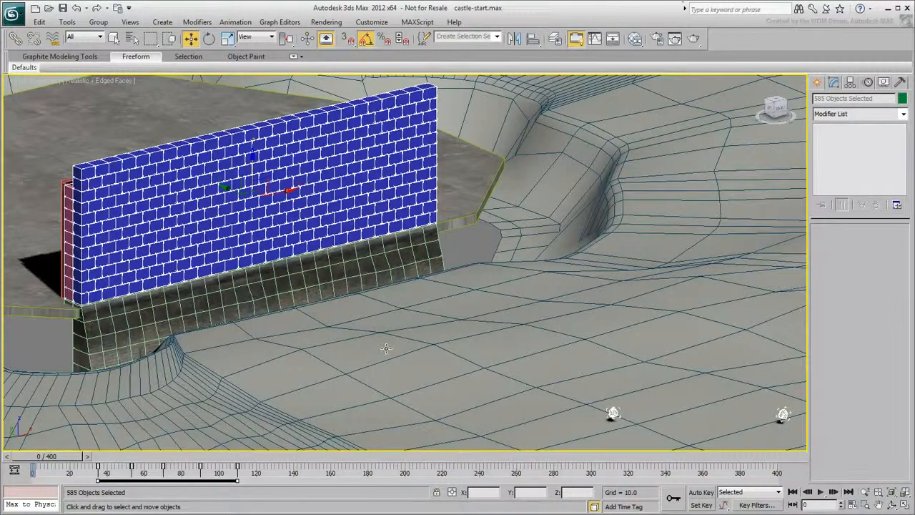
{"action": "right_click", "coordinate": [396, 292]}
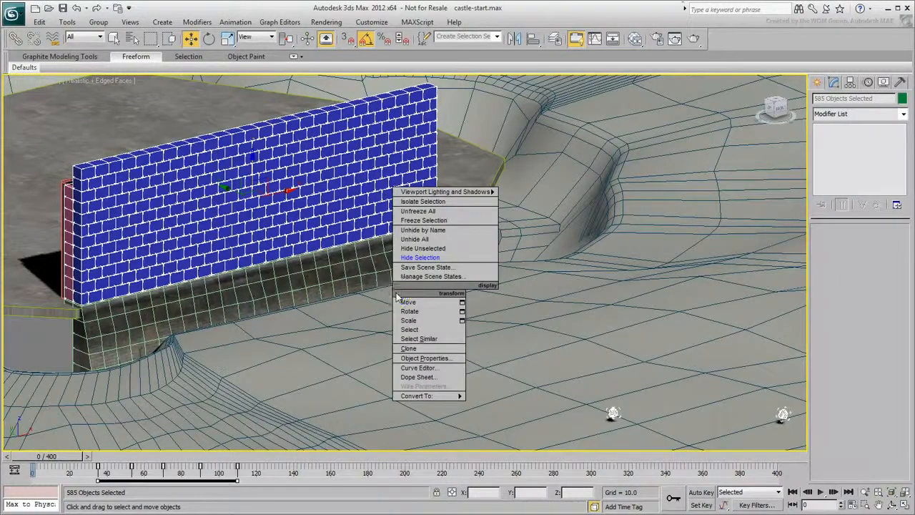
{"action": "left_click", "coordinate": [440, 202]}
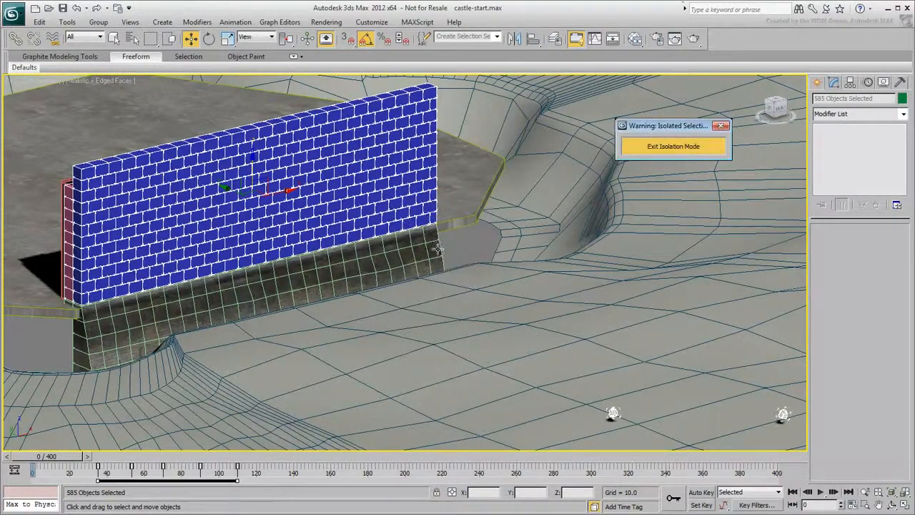
- Show the isolated walls and stones in a wireframe front view, with the whole wall framed
{"action": "key", "text": "f"}
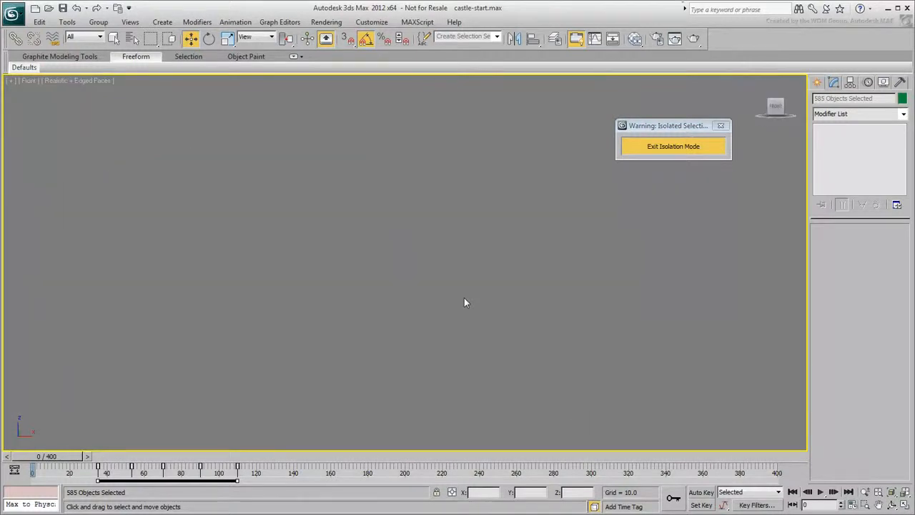
{"action": "middle_click_drag", "start_coordinate": [445, 260], "coordinate": [410, 412]}
{"action": "scroll", "coordinate": [405, 333], "scroll_direction": "up", "scroll_amount": 3}
{"action": "key", "text": "F3"}
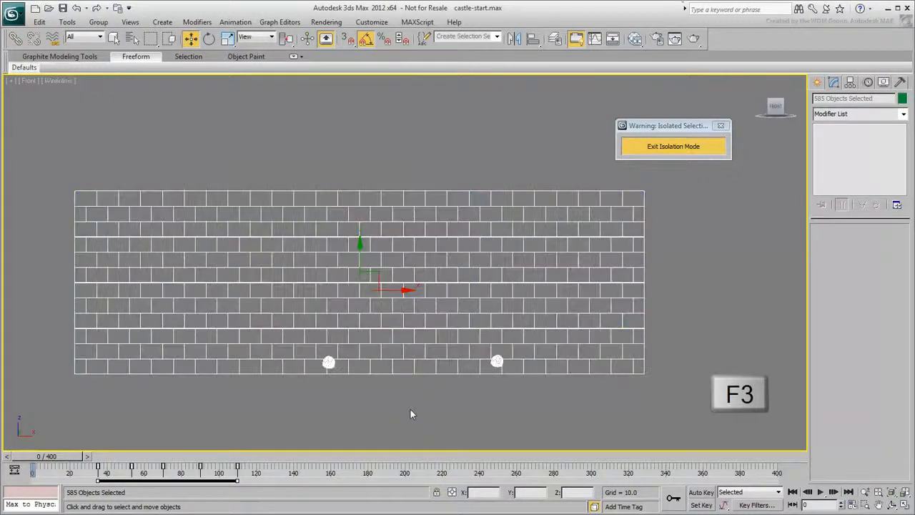
{"action": "middle_click_drag", "start_coordinate": [416, 407], "coordinate": [422, 400]}
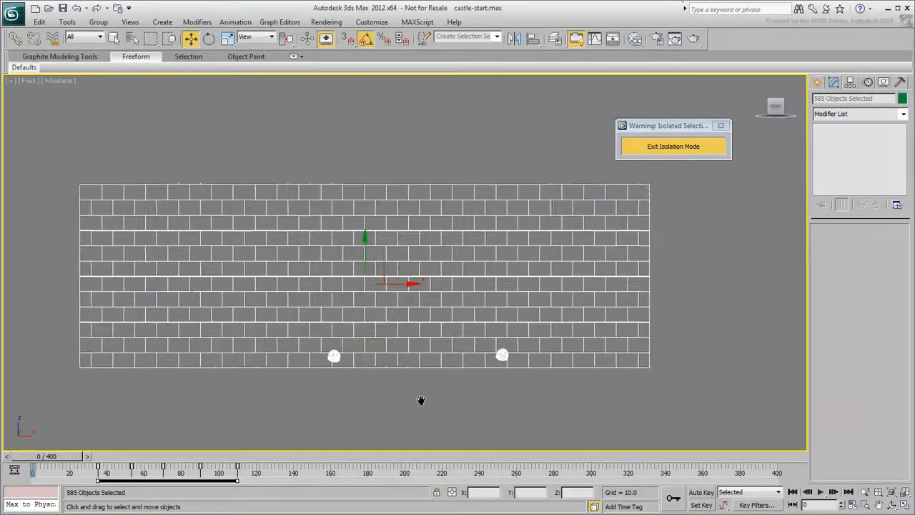
- Go to frame 119 and select the upper wall bricks surrounding both stones as two separate impact patches
{"action": "left_click_drag", "start_coordinate": [72, 456], "coordinate": [279, 490]}
{"action": "key", "text": "w"}
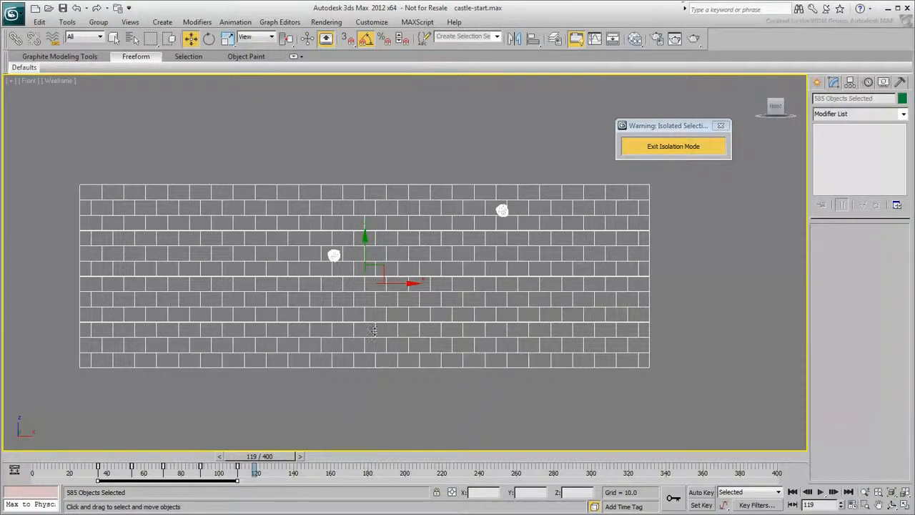
{"action": "left_click_drag", "start_coordinate": [452, 165], "coordinate": [544, 296]}
{"action": "left_click_drag", "start_coordinate": [279, 169], "coordinate": [388, 305]}
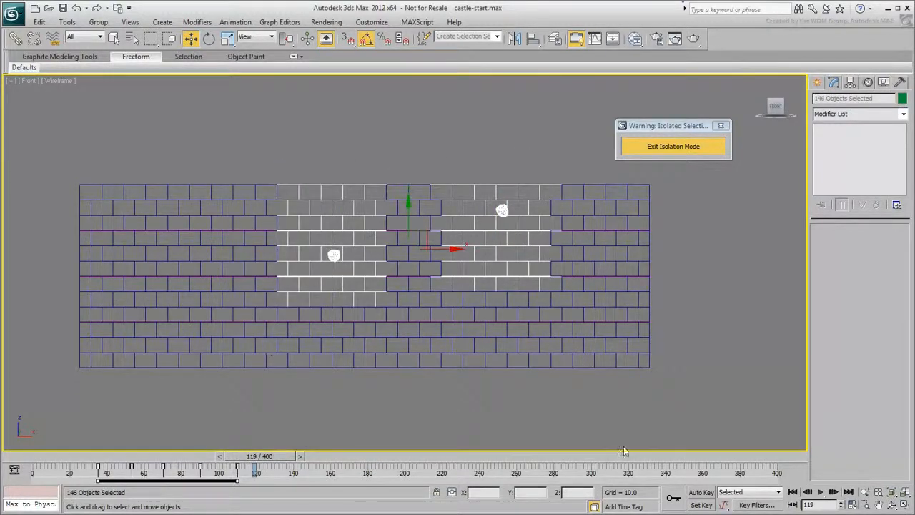
- Deselect the bottom row of the right-hand impact patch and the outer bottom bricks of the left-hand patch
{"action": "left_click_drag", "start_coordinate": [615, 439], "coordinate": [436, 285], "text": "alt"}
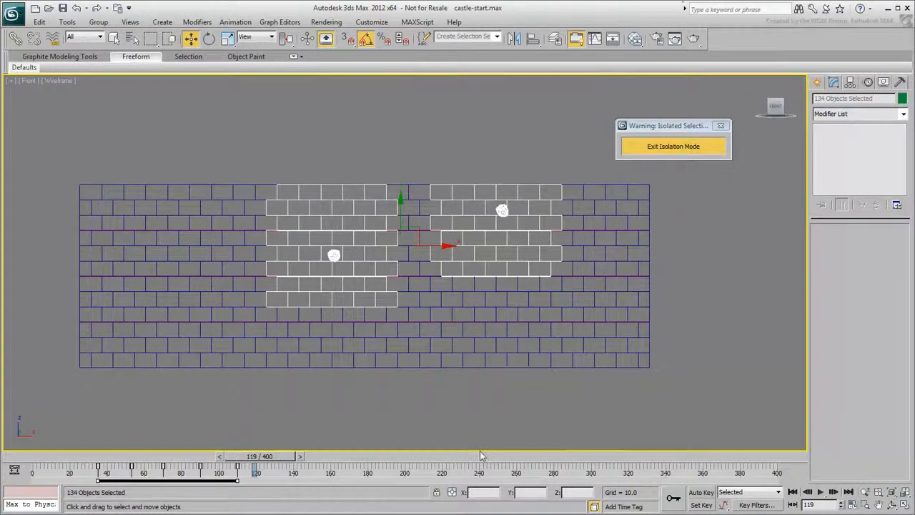
{"action": "left_click_drag", "start_coordinate": [480, 455], "coordinate": [372, 309], "text": "alt"}
{"action": "left_click_drag", "start_coordinate": [278, 417], "coordinate": [243, 290], "text": "alt"}
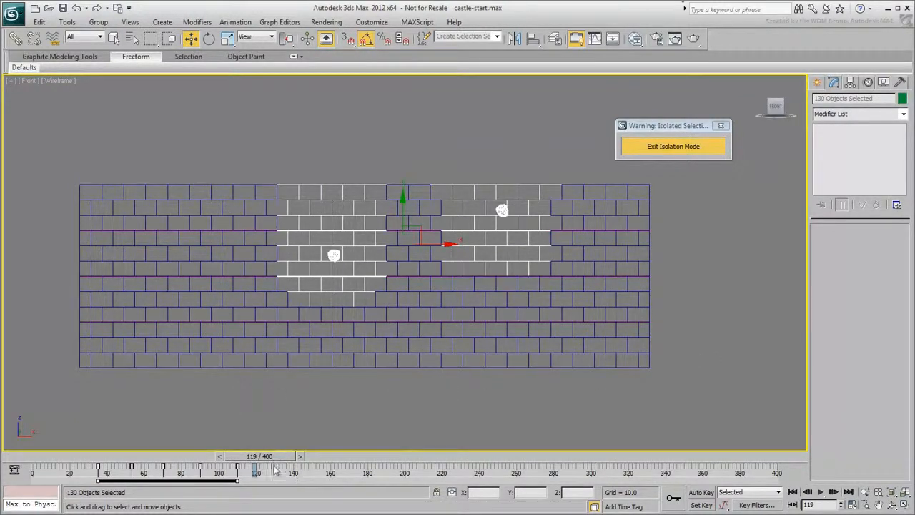
- Return to frame 0 and remove the two stones from the selection, keeping only the impact bricks
{"action": "left_click_drag", "start_coordinate": [260, 456], "coordinate": [43, 456]}
{"action": "left_click_drag", "start_coordinate": [567, 427], "coordinate": [301, 359], "text": "alt"}
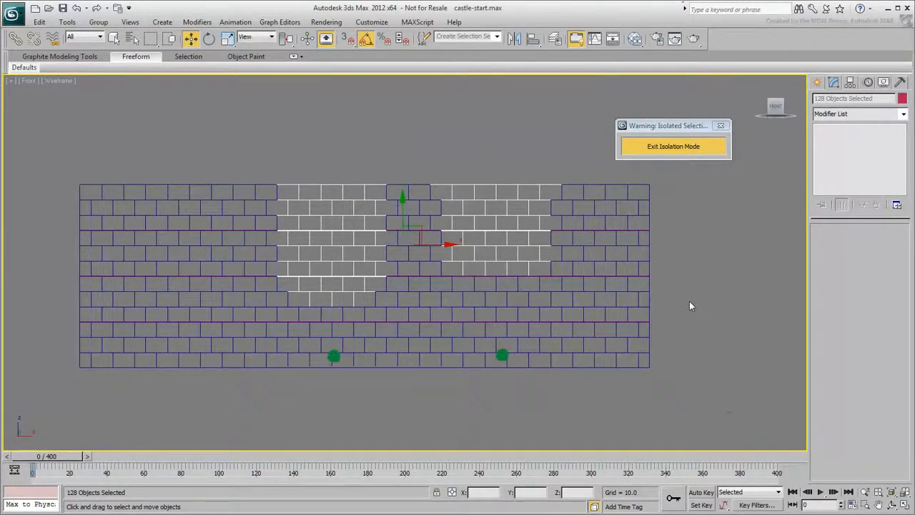
- Restore the shaded display, recolor the selected impact bricks with AutoCAD color ACI 247 and clear the selection
{"action": "key", "text": "F3"}
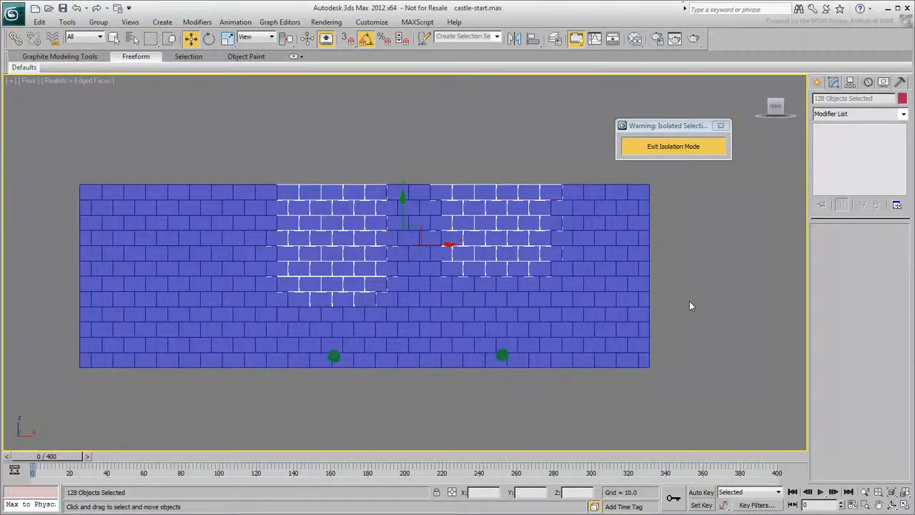
{"action": "left_click", "coordinate": [902, 99]}
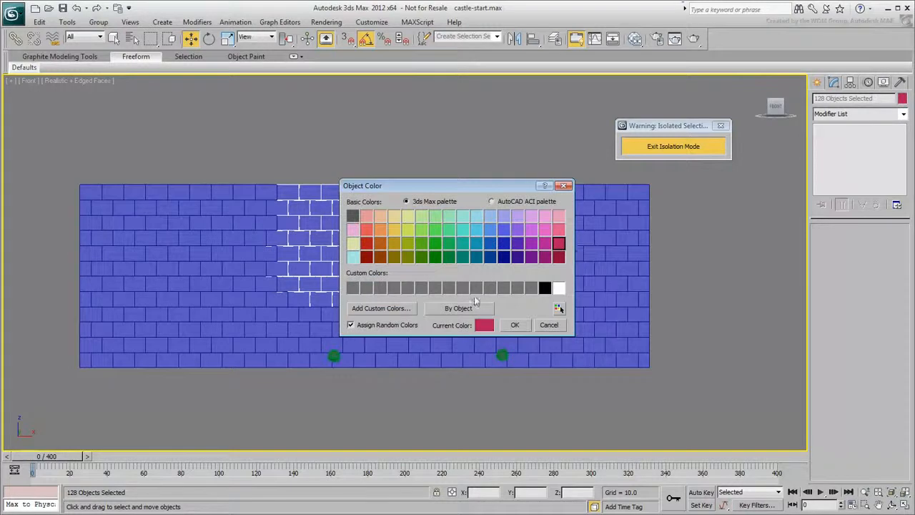
{"action": "left_click", "coordinate": [491, 202]}
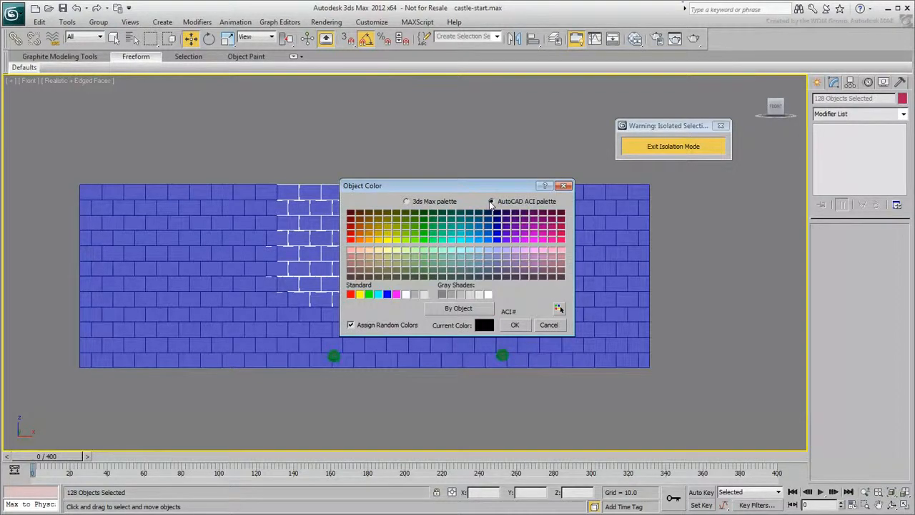
{"action": "left_click", "coordinate": [560, 270]}
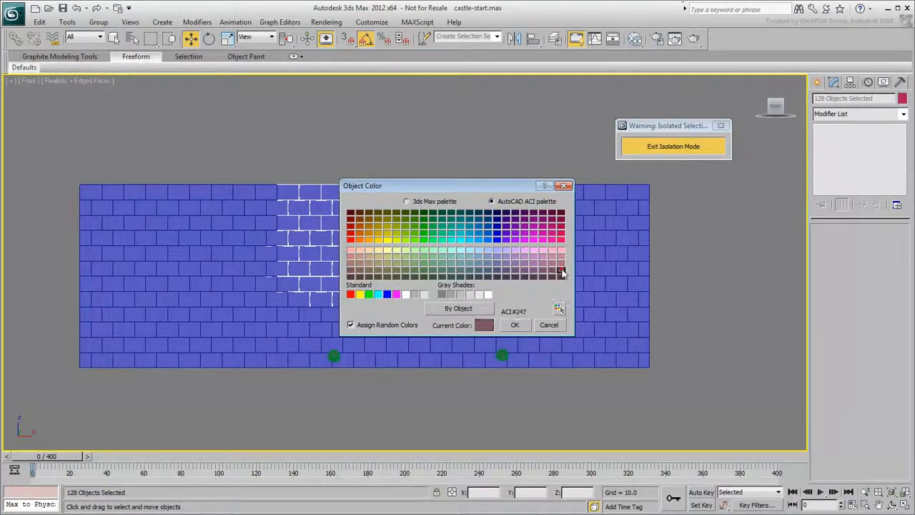
{"action": "left_click", "coordinate": [515, 326]}
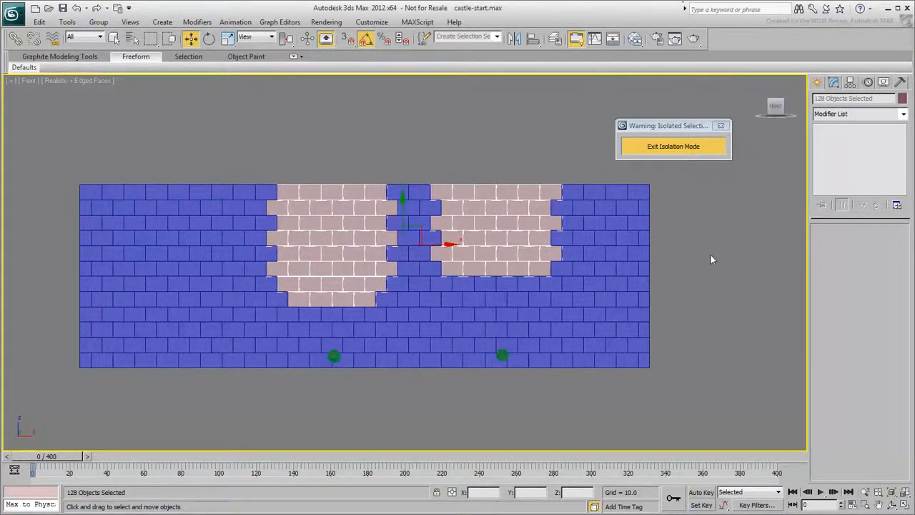
{"action": "left_click", "coordinate": [710, 258]}
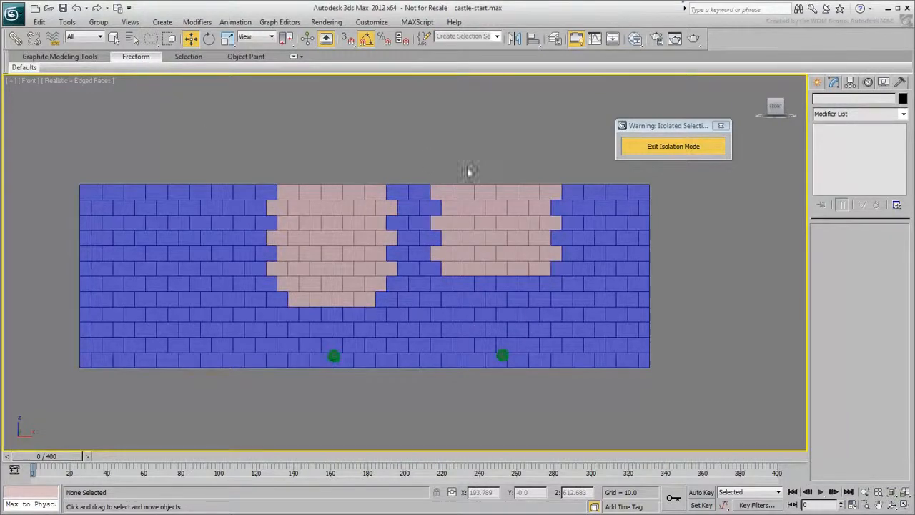
- Select the tapering inner core of bricks in both impact patches freehand and recolor them with AutoCAD color ACI 78
{"action": "mouse_move", "coordinate": [467, 169]}
{"action": "left_mouse_down"}
{"action": "mouse_move", "coordinate": [486, 245]}
{"action": "mouse_move", "coordinate": [523, 206]}
{"action": "mouse_move", "coordinate": [493, 179]}
{"action": "left_mouse_up"}
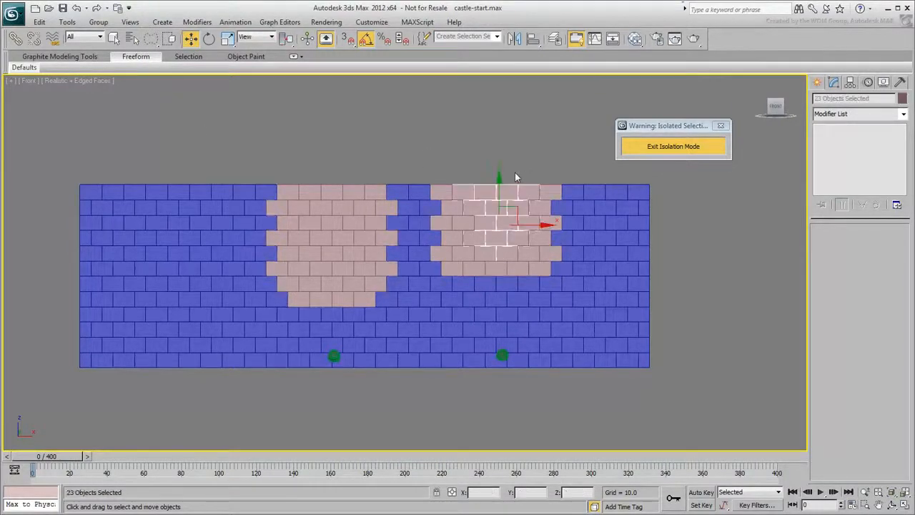
{"action": "mouse_move", "coordinate": [304, 188]}
{"action": "left_mouse_down", "text": "ctrl"}
{"action": "mouse_move", "coordinate": [333, 287]}
{"action": "mouse_move", "coordinate": [374, 170]}
{"action": "left_mouse_up", "text": "ctrl"}
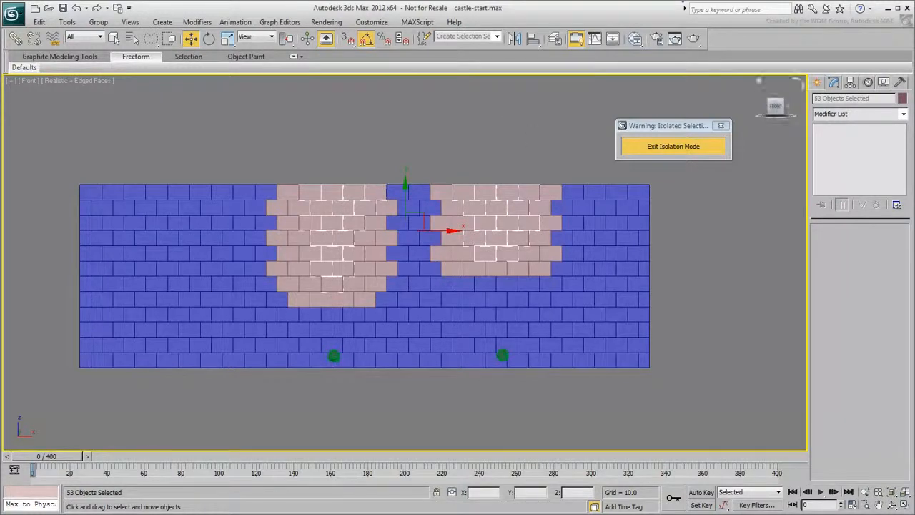
{"action": "left_click", "coordinate": [902, 99]}
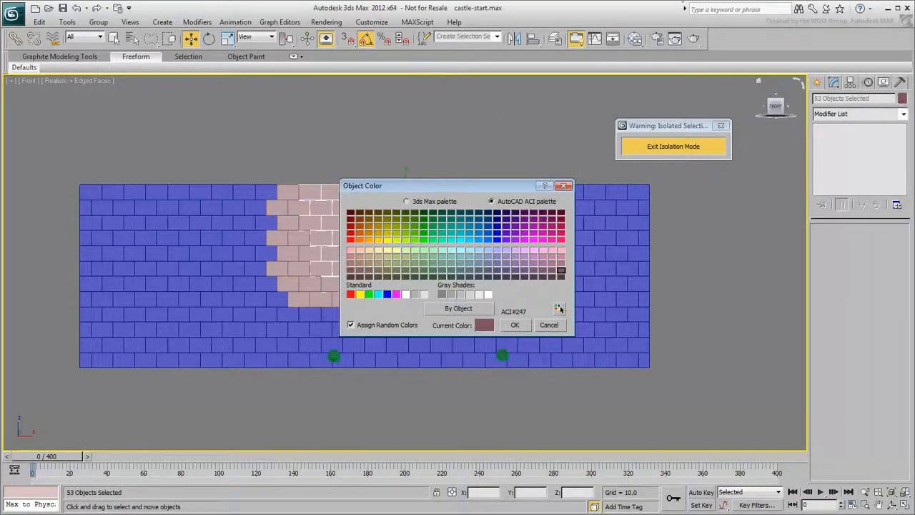
{"action": "left_click", "coordinate": [406, 215]}
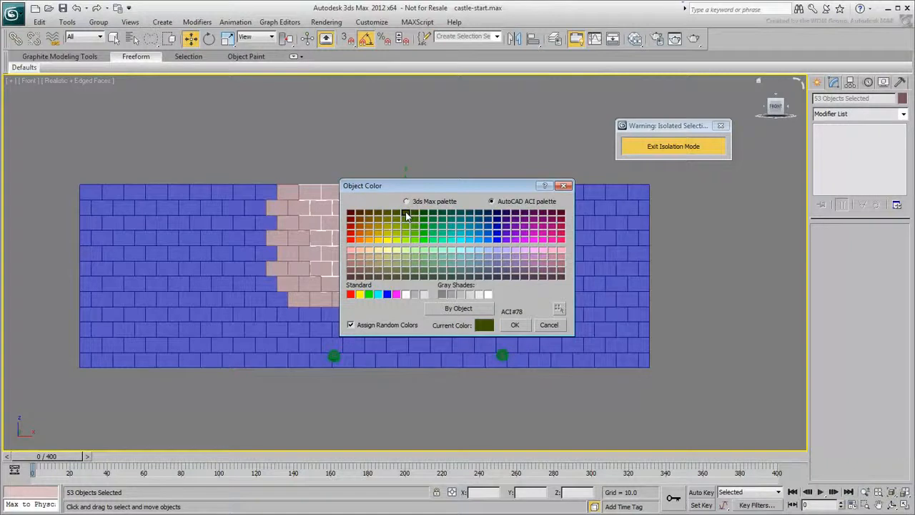
{"action": "left_click", "coordinate": [515, 325]}
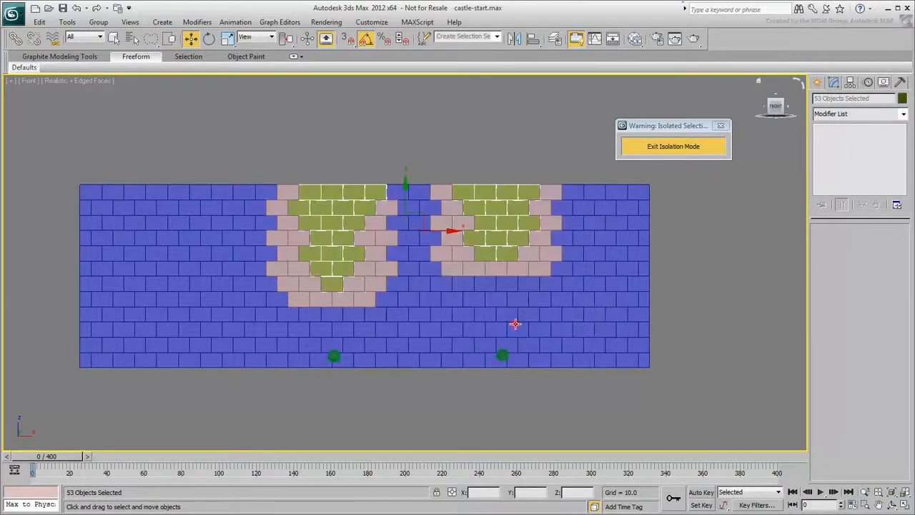
- Add the left-hand patch's top-left brick and bottom-row bricks of both patches to the core, recolor them ACI 78 and clear the selection
{"action": "left_click", "coordinate": [286, 192], "text": "ctrl"}
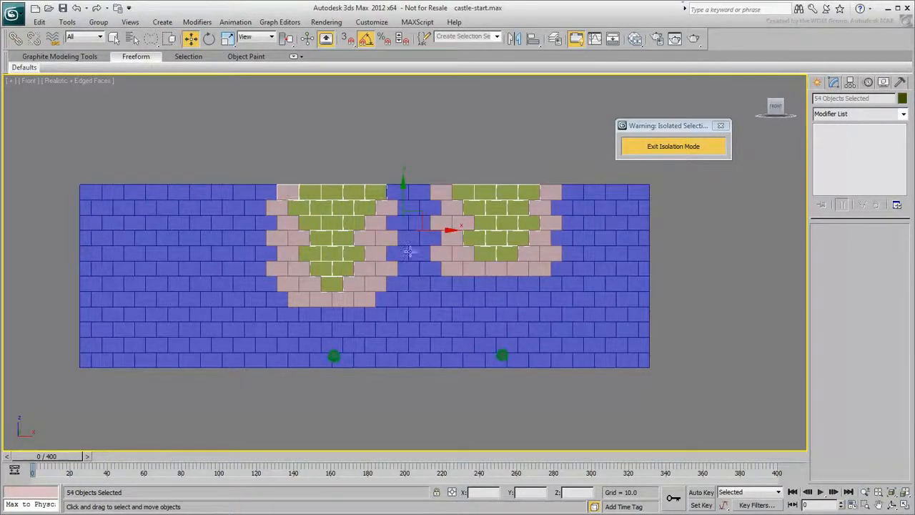
{"action": "left_click", "coordinate": [499, 268], "text": "ctrl"}
{"action": "left_click", "coordinate": [339, 300], "text": "ctrl"}
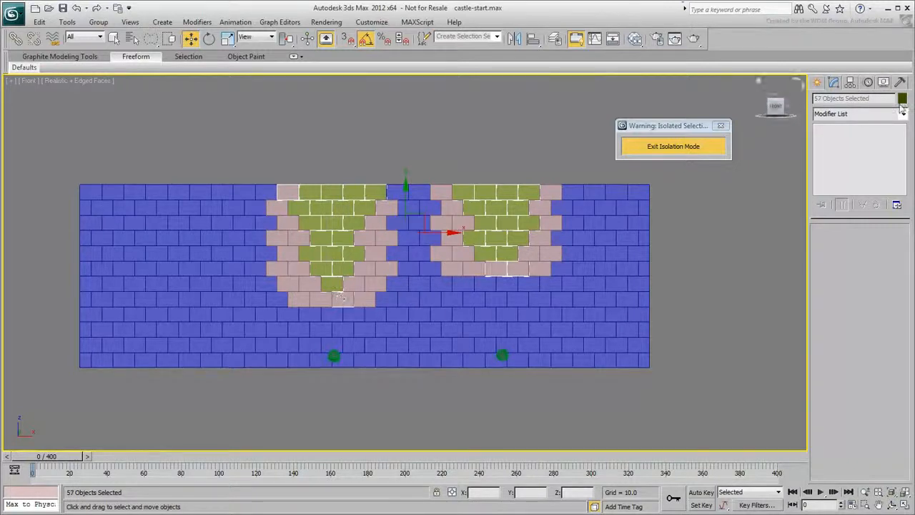
{"action": "left_click", "coordinate": [902, 100]}
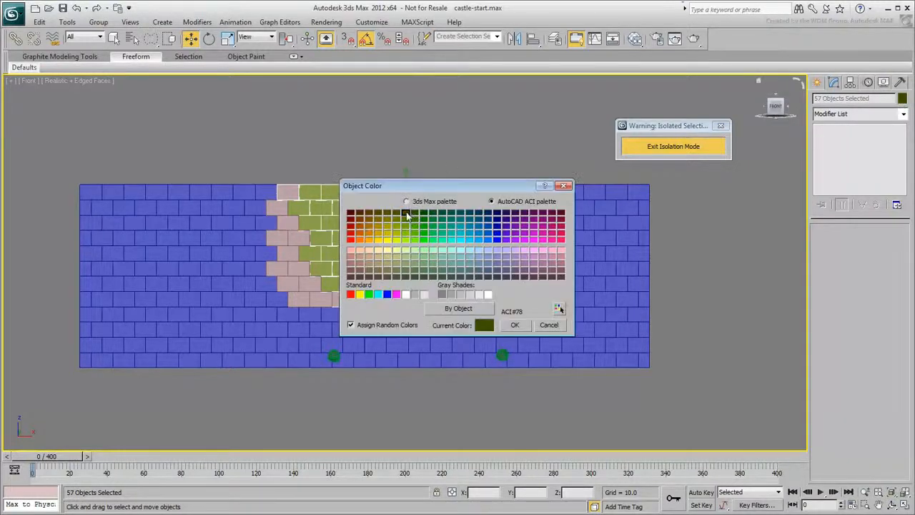
{"action": "left_click", "coordinate": [514, 325]}
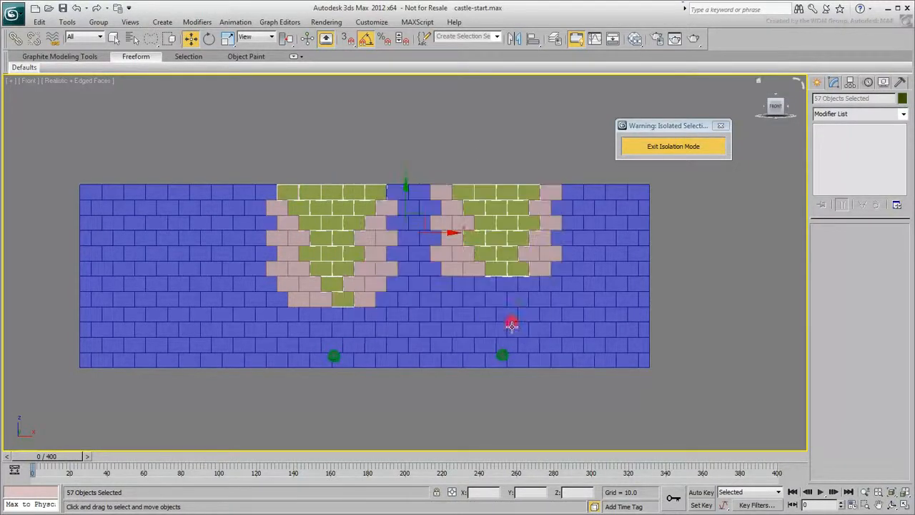
{"action": "left_click", "coordinate": [702, 259]}
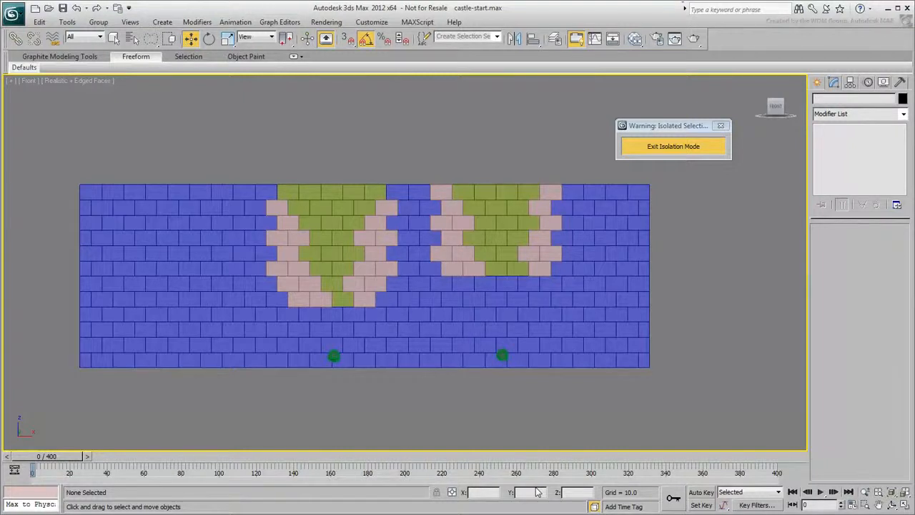
- Switch to the ScriptSpot site in Internet Explorer, search for "fracture" and open the Fracture Voronoi script page
{"action": "key", "text": "alt+Tab"}
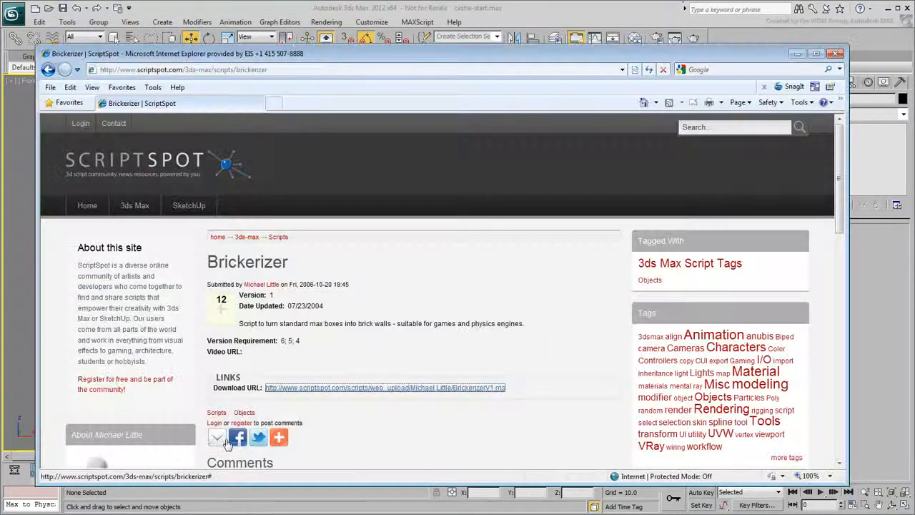
{"action": "left_click", "coordinate": [748, 131]}
{"action": "type", "text": "fracture"}
{"action": "key", "text": "Return"}
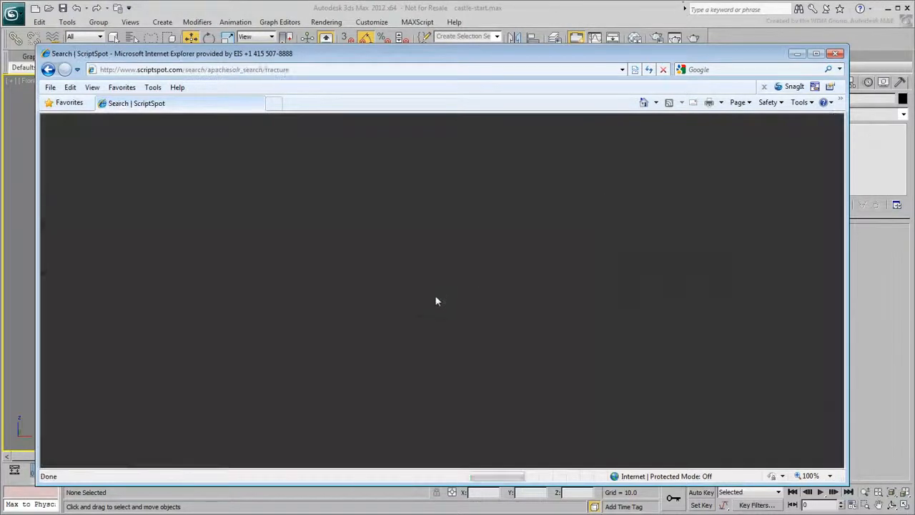
{"action": "scroll", "coordinate": [486, 404], "scroll_direction": "down", "scroll_amount": 5}
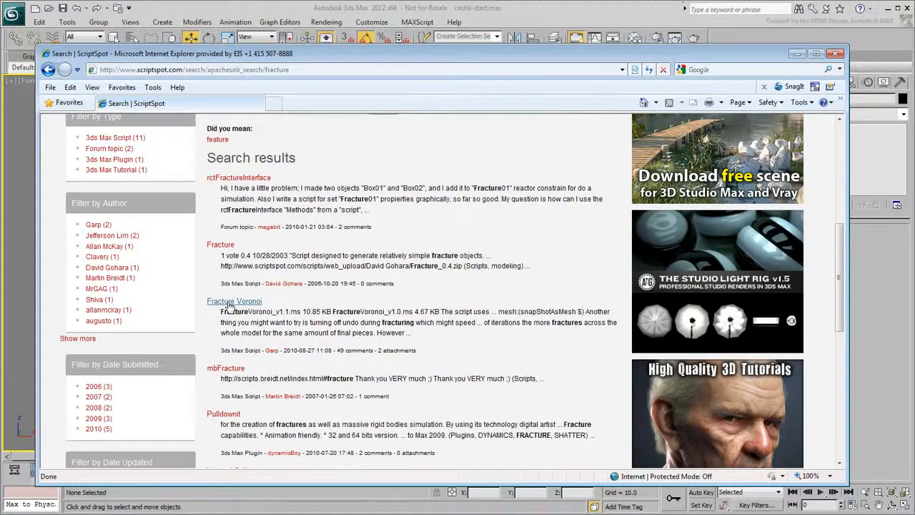
{"action": "left_click", "coordinate": [230, 304]}
- Download FractureVoronoi_v1.1.ms to the Desktop and return to 3ds Max
{"action": "scroll", "coordinate": [486, 339], "scroll_direction": "down", "scroll_amount": 3}
{"action": "scroll", "coordinate": [487, 339], "scroll_direction": "down", "scroll_amount": 1}
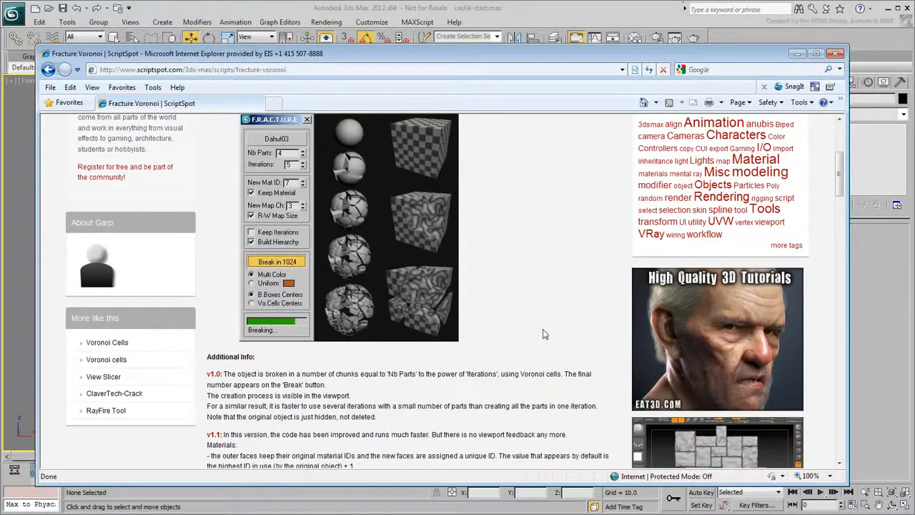
{"action": "scroll", "coordinate": [544, 334], "scroll_direction": "down", "scroll_amount": 5}
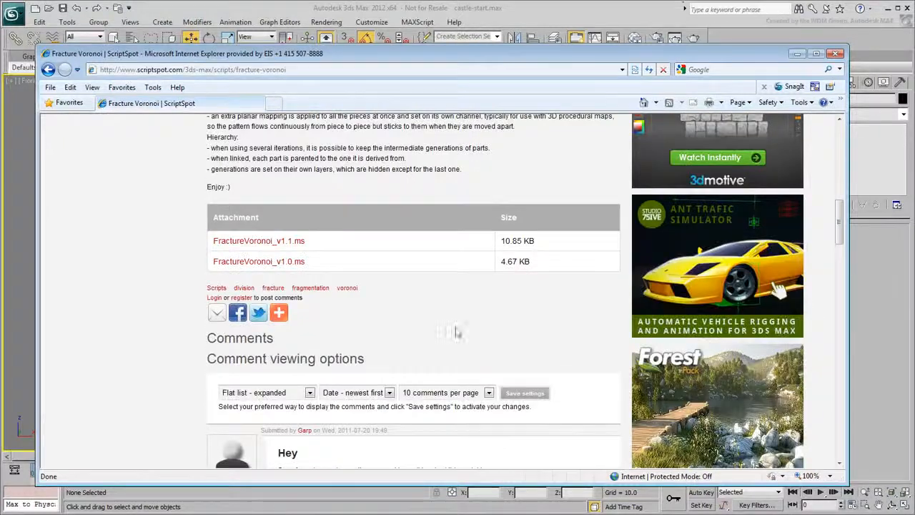
{"action": "left_click", "coordinate": [270, 241]}
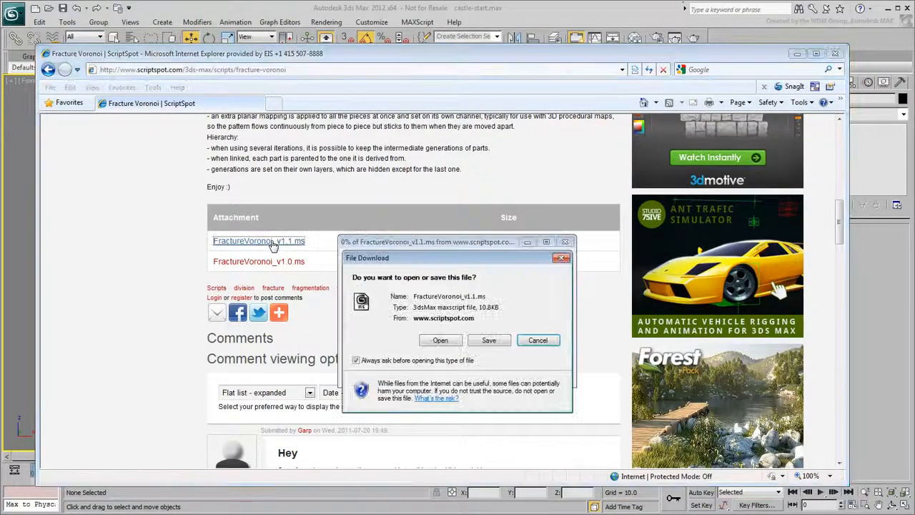
{"action": "left_click", "coordinate": [489, 340]}
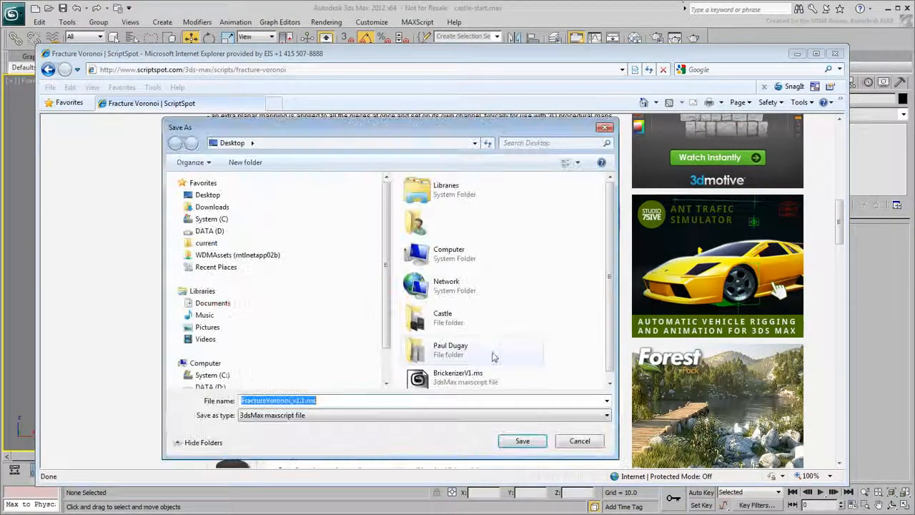
{"action": "left_click", "coordinate": [522, 441]}
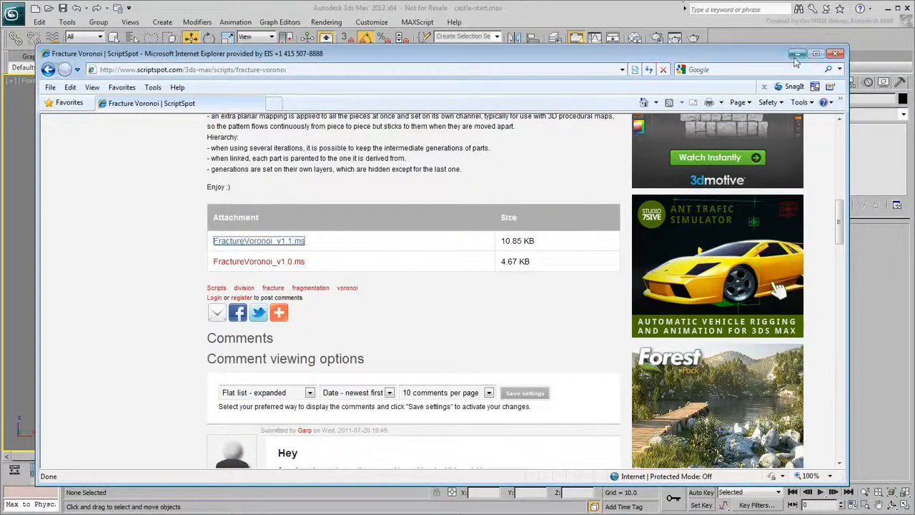
{"action": "left_click", "coordinate": [795, 54]}
- View the wall at an angle and run the FractureVoronoi_v1.1.ms script from the Desktop
{"action": "middle_click_drag", "start_coordinate": [315, 336], "coordinate": [705, 343], "text": "alt"}
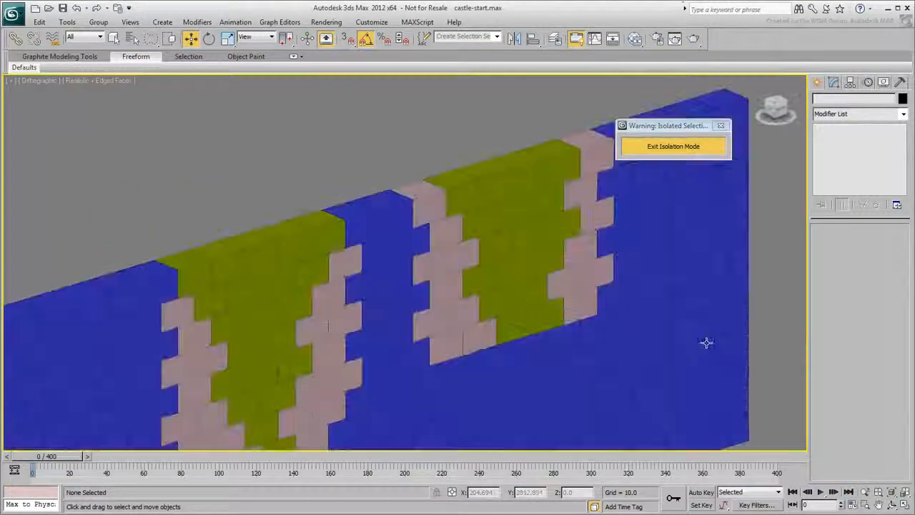
{"action": "left_click", "coordinate": [417, 22]}
{"action": "left_click", "coordinate": [429, 61]}
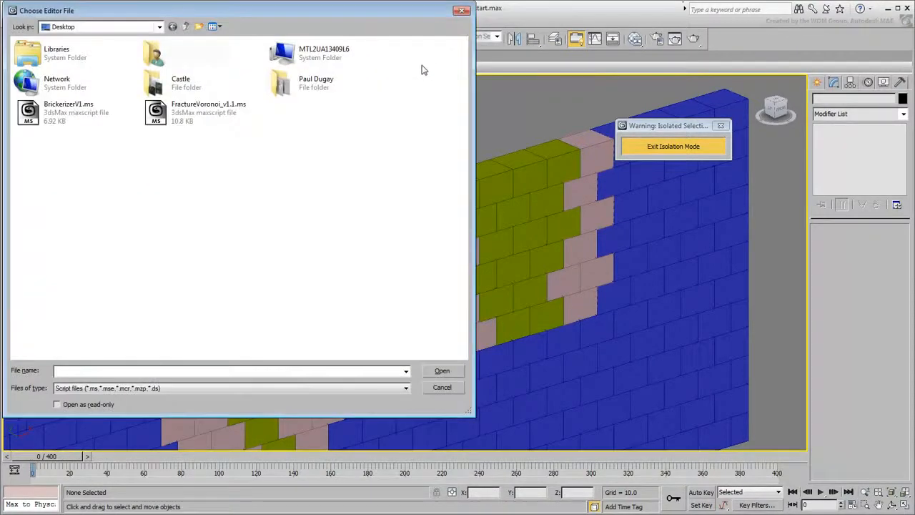
{"action": "left_click", "coordinate": [187, 127]}
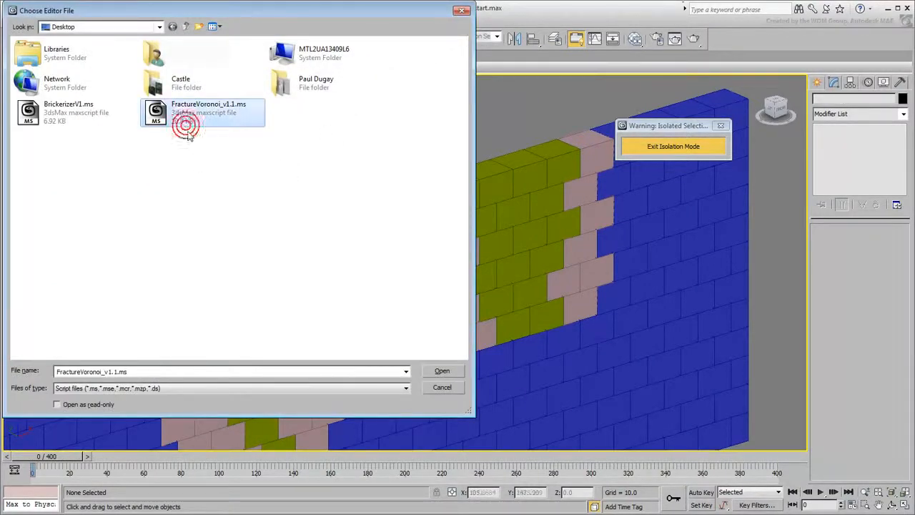
{"action": "left_click", "coordinate": [442, 371]}
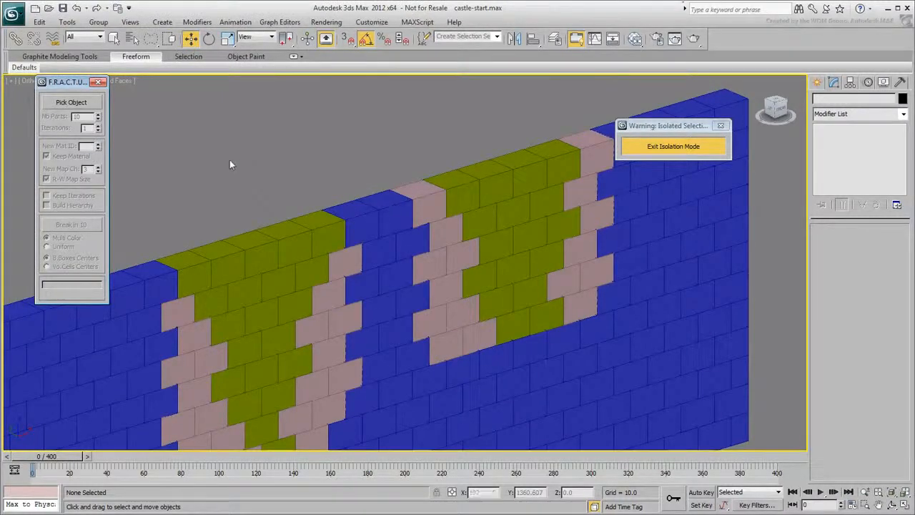
- Fracture the rightmost green brick in the right-hand patch's top row into 12 parts with a uniform color
{"action": "left_click", "coordinate": [72, 103]}
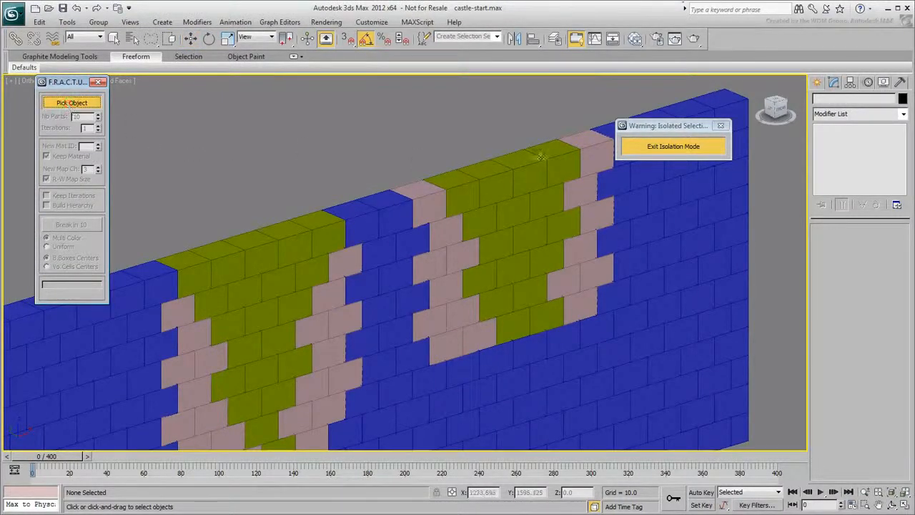
{"action": "left_click", "coordinate": [529, 159]}
{"action": "key", "text": "w"}
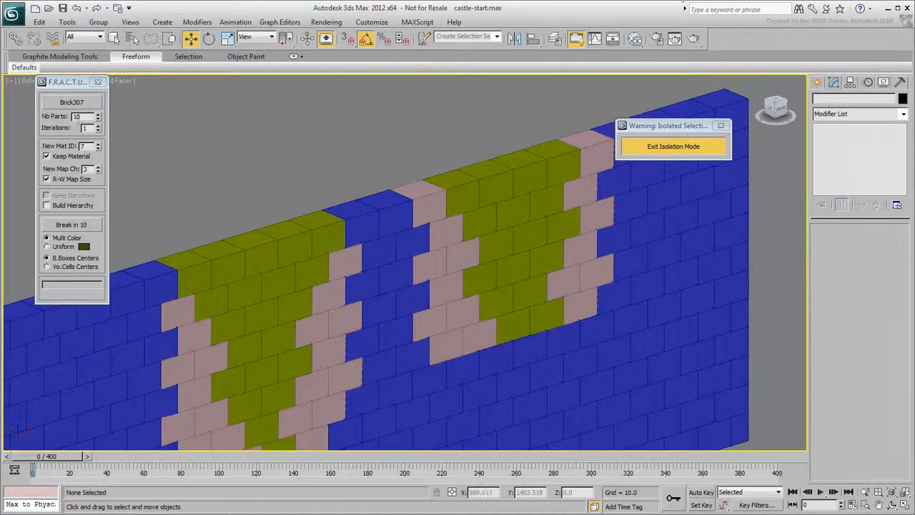
{"action": "double_click", "coordinate": [82, 116]}
{"action": "type", "text": "12"}
{"action": "key", "text": "Return"}
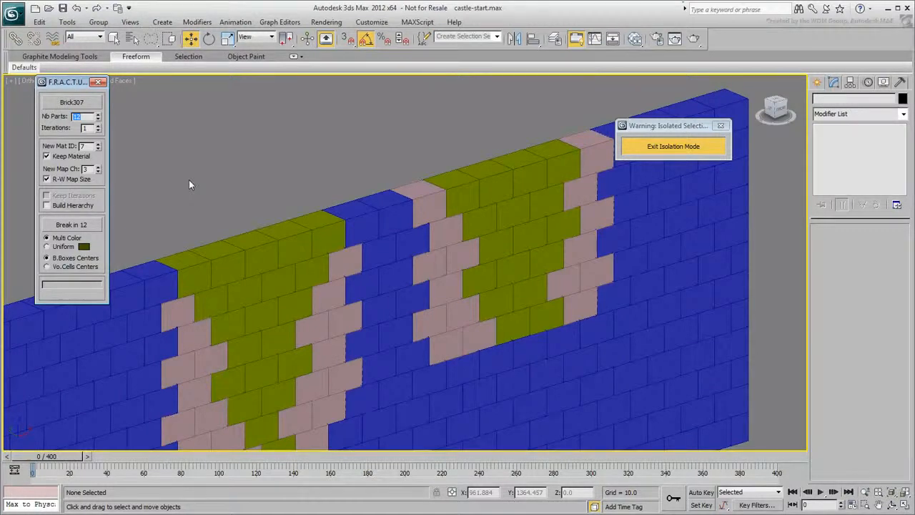
{"action": "left_click", "coordinate": [47, 246]}
{"action": "left_click", "coordinate": [71, 224]}
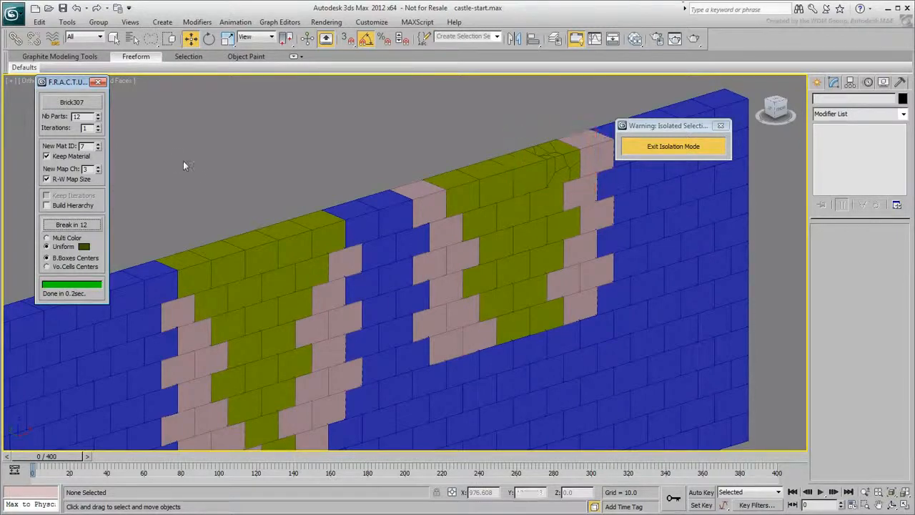
- Fracture the remaining three green bricks in the right-hand patch's top row into 12 parts each
{"action": "left_click", "coordinate": [81, 104]}
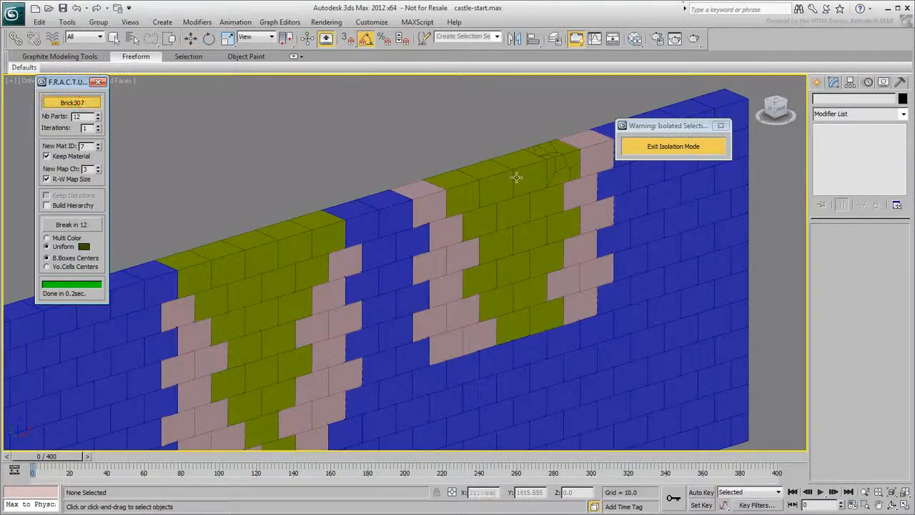
{"action": "left_click", "coordinate": [526, 175]}
{"action": "left_click", "coordinate": [82, 226]}
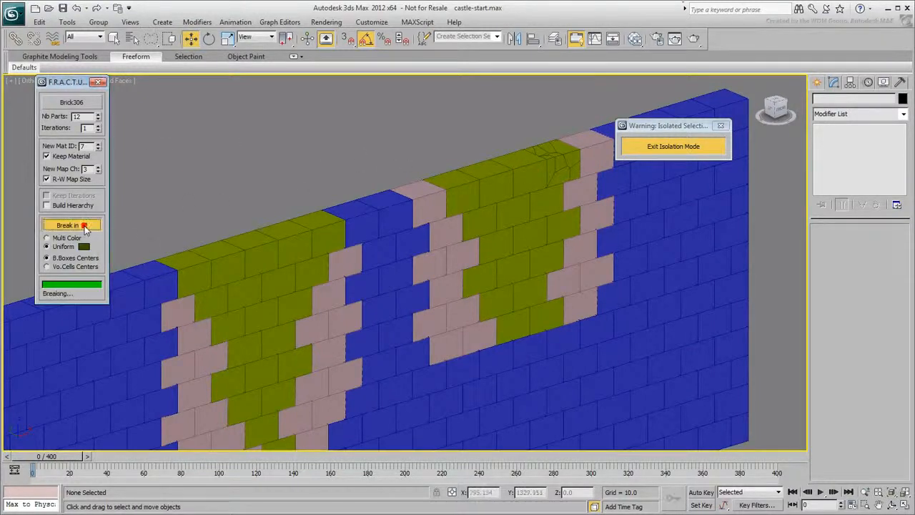
{"action": "left_click", "coordinate": [73, 102]}
{"action": "left_click", "coordinate": [487, 176]}
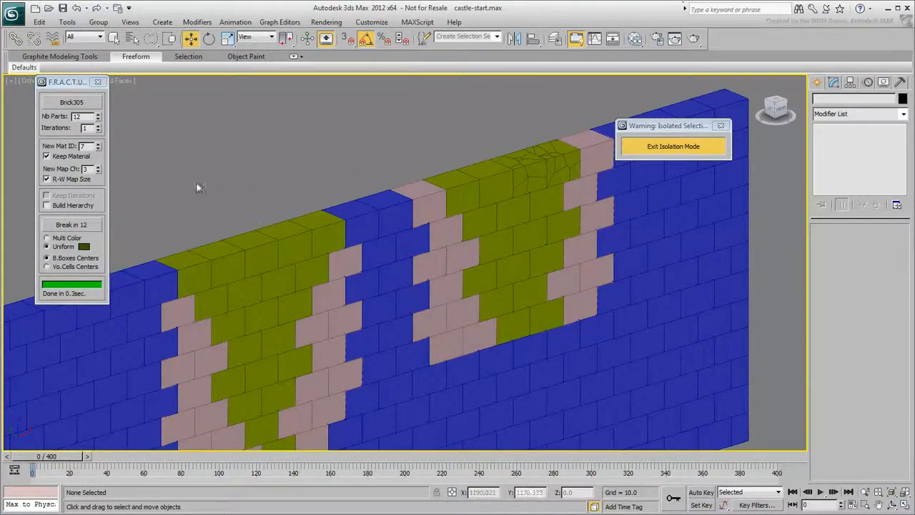
{"action": "left_click", "coordinate": [86, 226]}
{"action": "left_click", "coordinate": [74, 105]}
{"action": "left_click", "coordinate": [461, 194]}
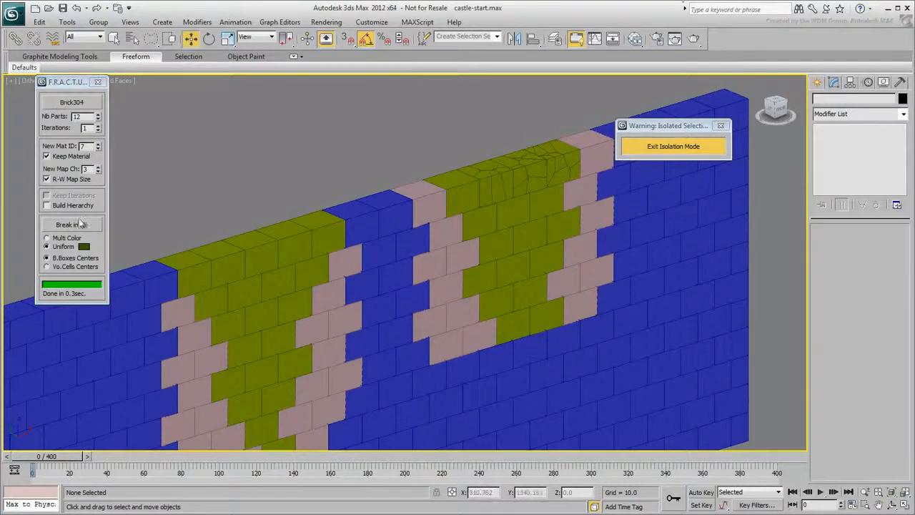
{"action": "left_click", "coordinate": [84, 223]}
- Fracture the blue wall's remaining green bricks into 12 parts each, ending at the bottom of the left-hand patch
{"action": "left_click", "coordinate": [72, 103]}
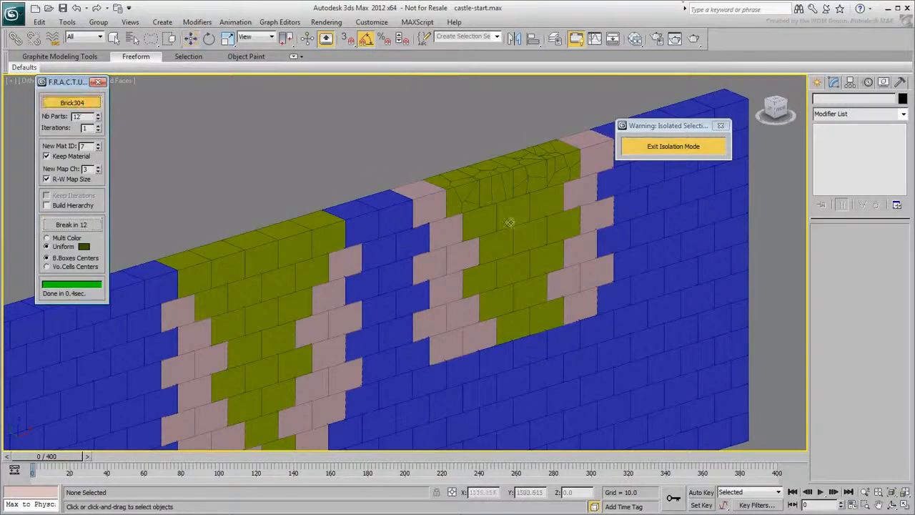
{"action": "left_click", "coordinate": [548, 203]}
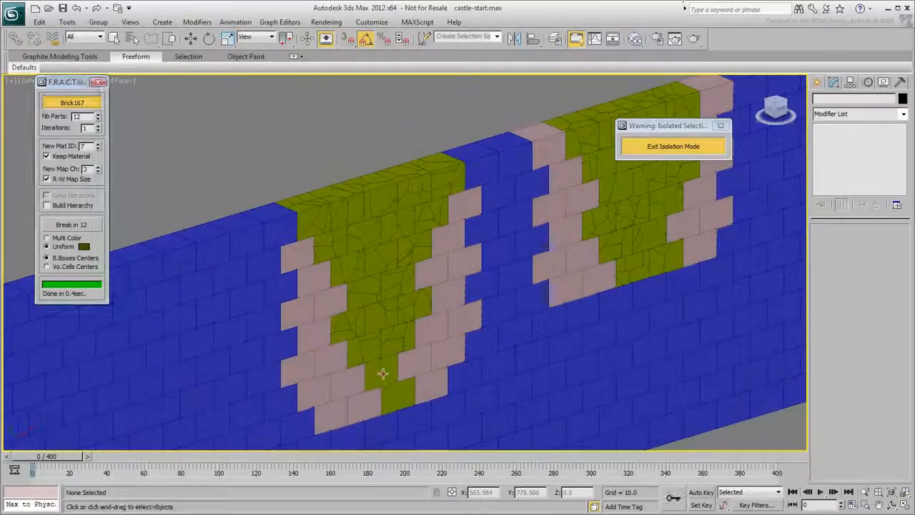
{"action": "left_click", "coordinate": [382, 373]}
{"action": "left_click", "coordinate": [79, 225]}
{"action": "left_click", "coordinate": [77, 102]}
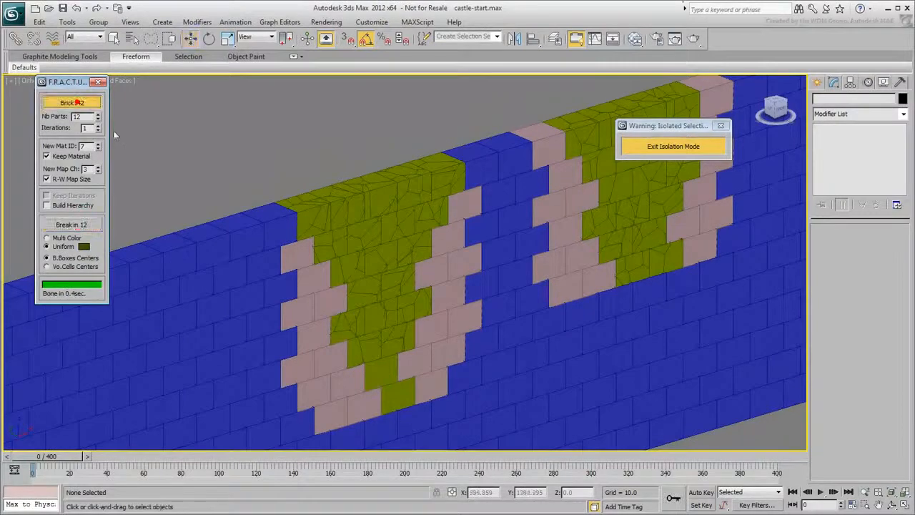
{"action": "left_click", "coordinate": [390, 379]}
{"action": "left_click", "coordinate": [77, 226]}
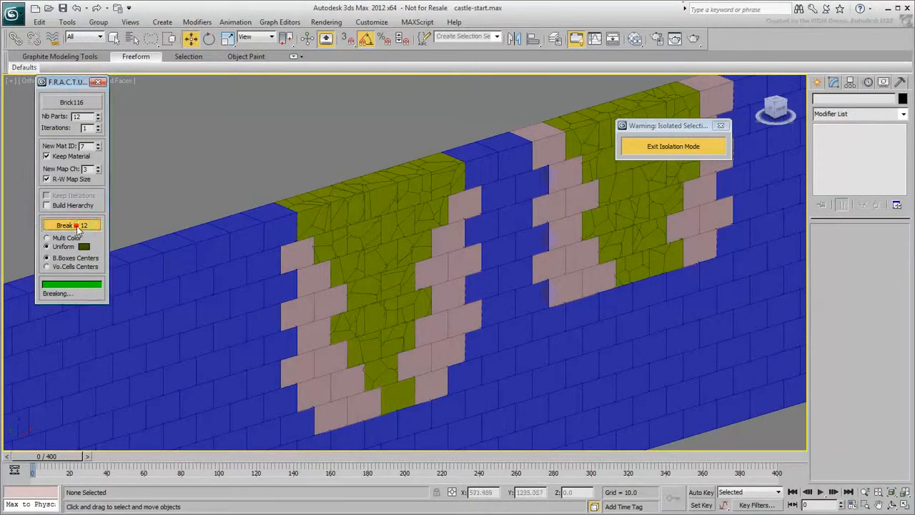
- Bring the pink wall into view and fracture the green bricks in its left-hand patch's top row into 12 parts each
{"action": "left_click", "coordinate": [388, 286]}
{"action": "middle_click_drag", "start_coordinate": [393, 306], "coordinate": [511, 292], "text": "alt"}
{"action": "left_click", "coordinate": [500, 186]}
{"action": "middle_click_drag", "start_coordinate": [481, 196], "coordinate": [431, 279]}
{"action": "left_click", "coordinate": [71, 103]}
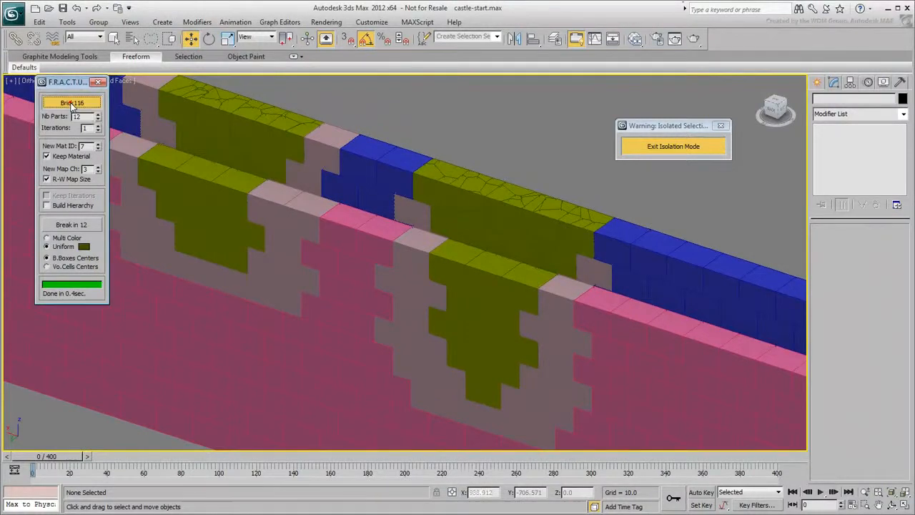
{"action": "left_click", "coordinate": [162, 173]}
{"action": "left_click", "coordinate": [74, 224]}
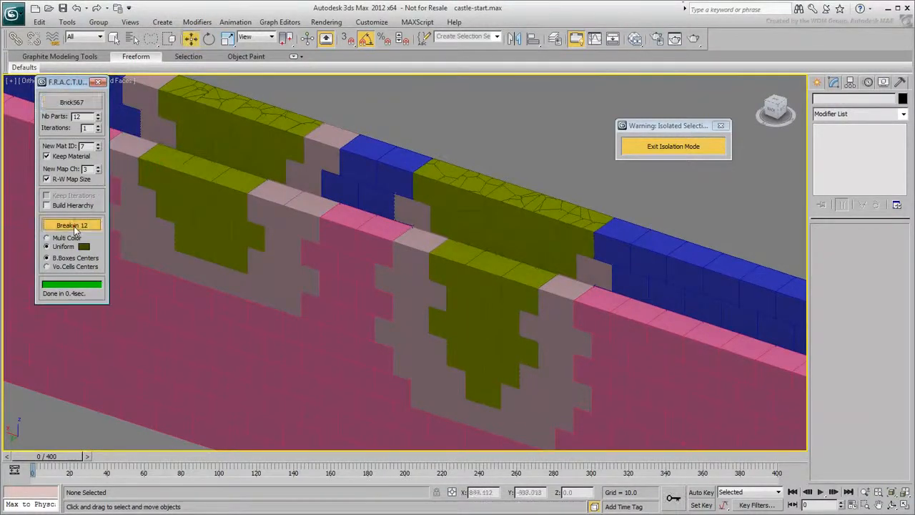
{"action": "left_click", "coordinate": [72, 103]}
{"action": "left_click", "coordinate": [175, 175]}
{"action": "left_click", "coordinate": [80, 226]}
- Fracture the pink wall's remaining green bricks down to the lowest one into 12 parts each and close the fracture script
{"action": "left_click", "coordinate": [71, 102]}
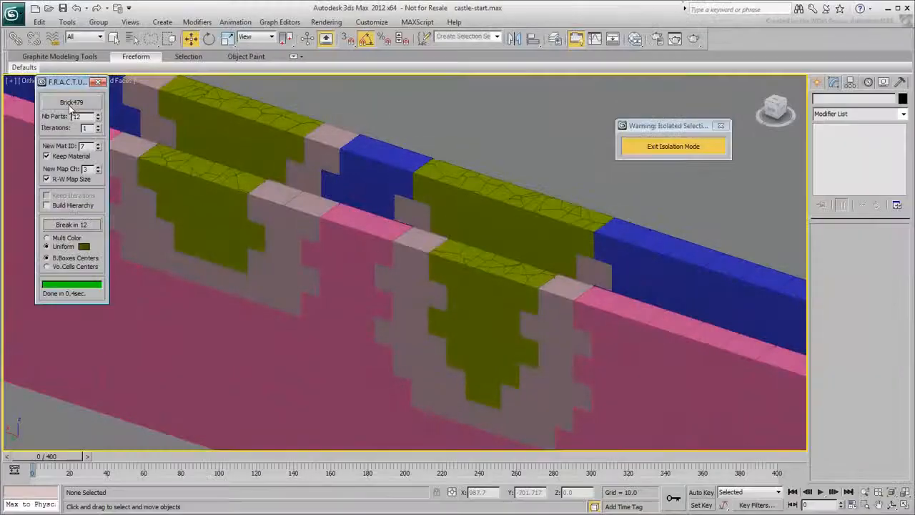
{"action": "left_click", "coordinate": [472, 387]}
{"action": "left_click", "coordinate": [72, 225]}
{"action": "left_click", "coordinate": [477, 297]}
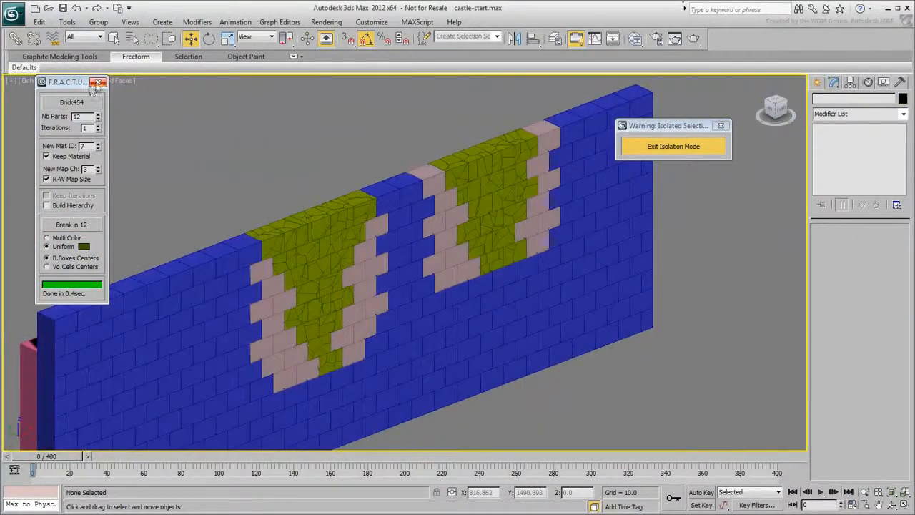
{"action": "left_click", "coordinate": [98, 82]}
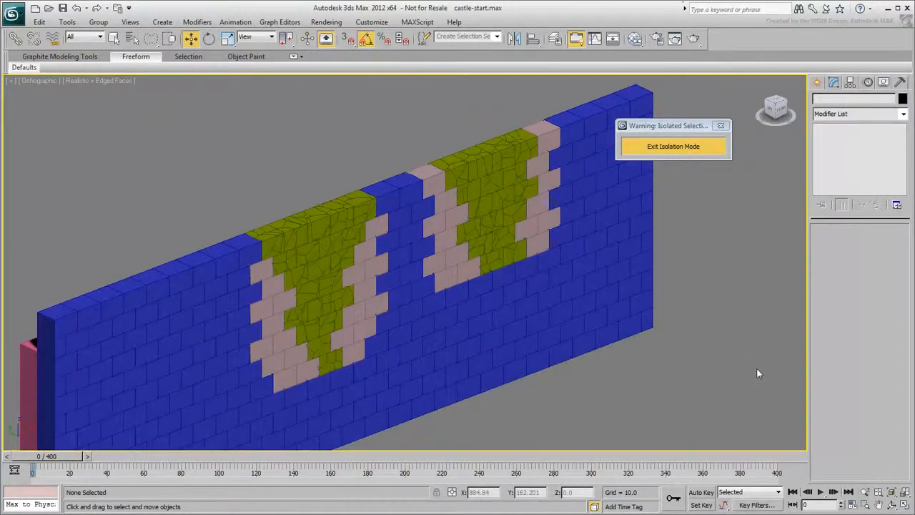
- Select all the fractured green pieces by color, save them as the named selection set "Fragments" and clear the selection
{"action": "left_click", "coordinate": [39, 22]}
{"action": "mouse_move", "coordinate": [115, 260]}
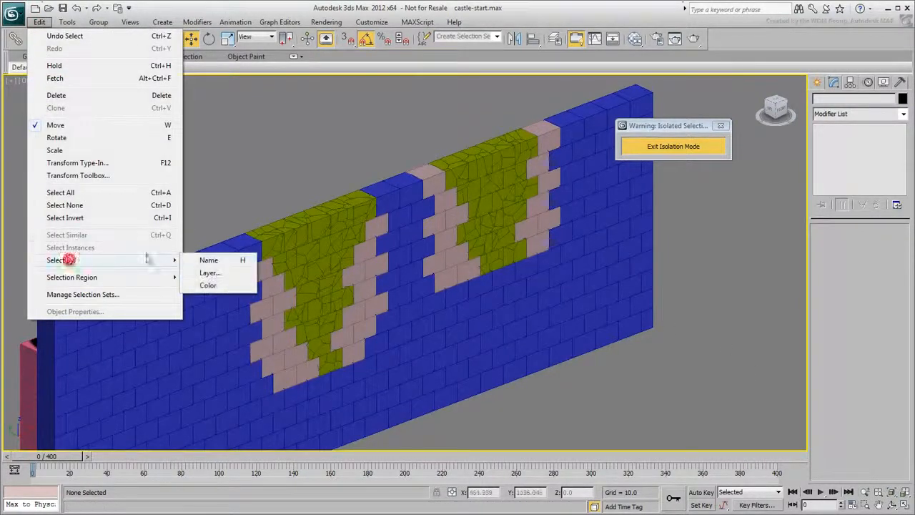
{"action": "left_click", "coordinate": [218, 288]}
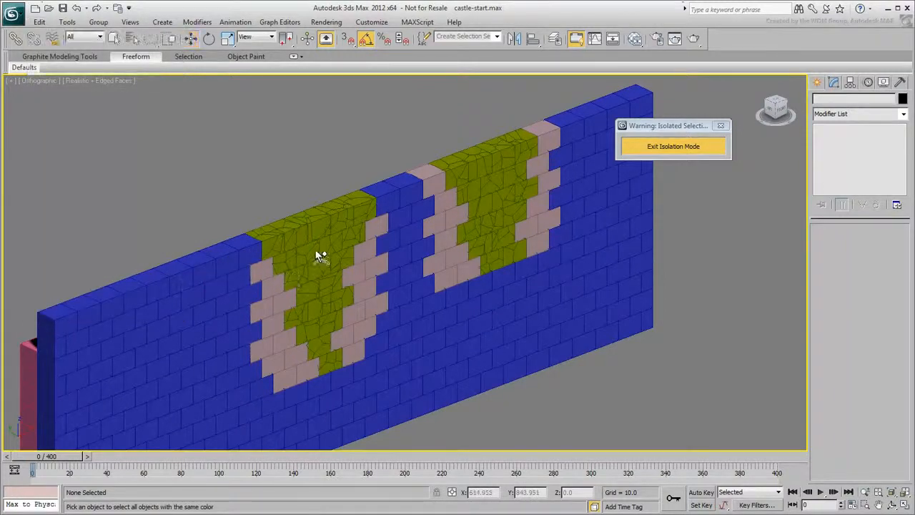
{"action": "left_click", "coordinate": [314, 249]}
{"action": "left_click", "coordinate": [471, 37]}
{"action": "type", "text": "Fragment"}
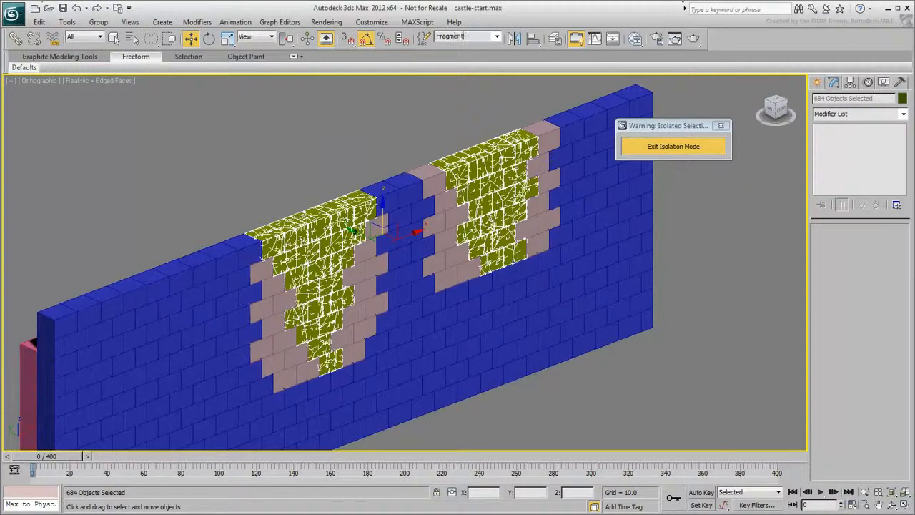
{"action": "type", "text": "s"}
{"action": "key", "text": "Return"}
{"action": "left_click", "coordinate": [691, 297]}
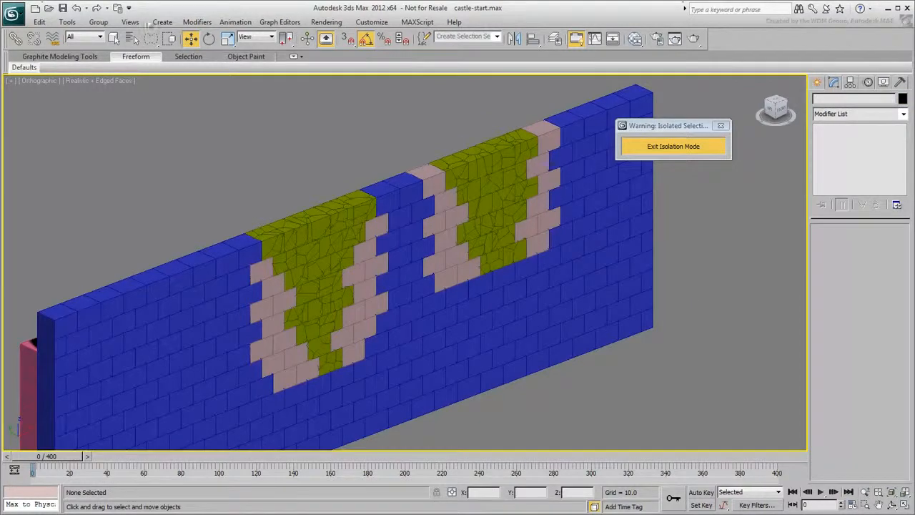
- Select all the pale pink bricks bordering the fractured areas by color and store them as a named selection set
{"action": "left_click", "coordinate": [40, 21]}
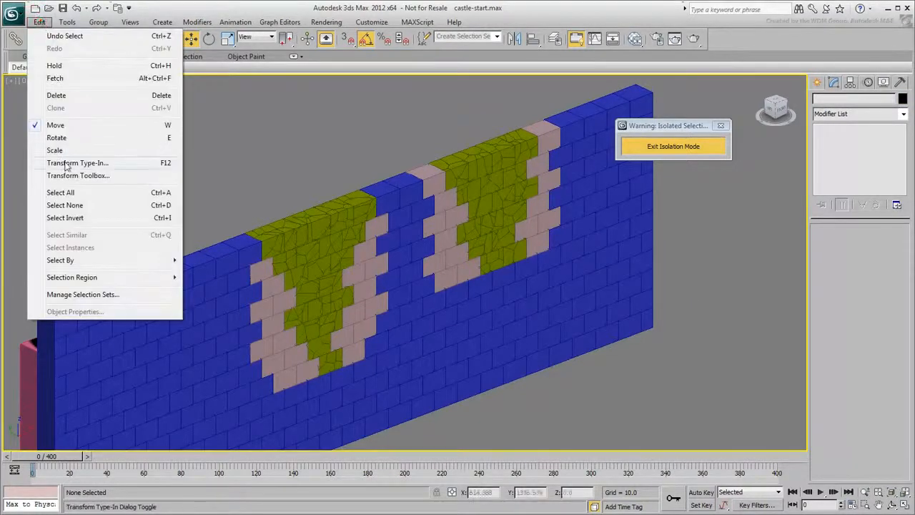
{"action": "mouse_move", "coordinate": [74, 262]}
{"action": "left_click", "coordinate": [204, 285]}
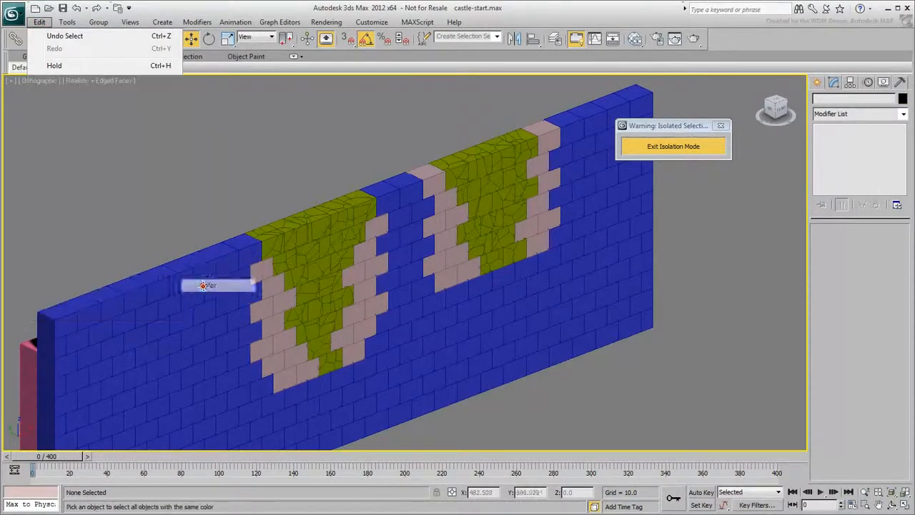
{"action": "left_click", "coordinate": [285, 362]}
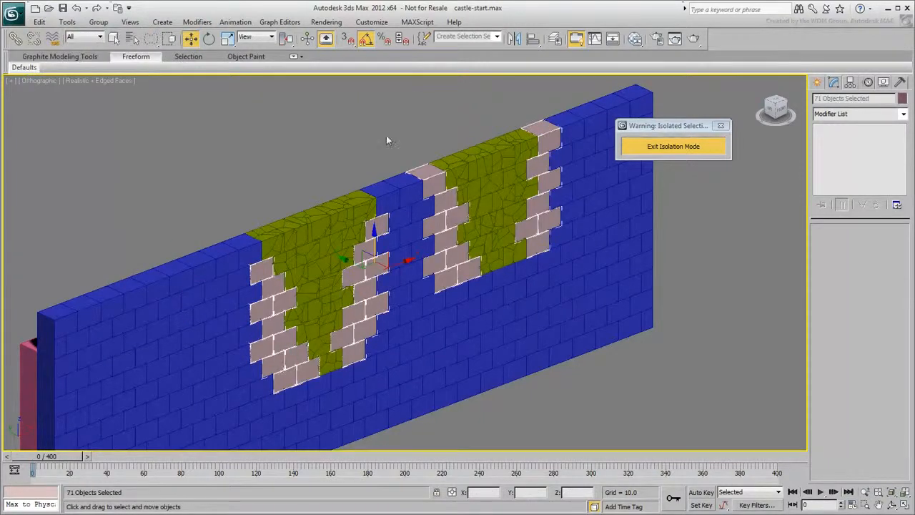
{"action": "left_click", "coordinate": [457, 38]}
{"action": "left_click", "coordinate": [704, 283]}
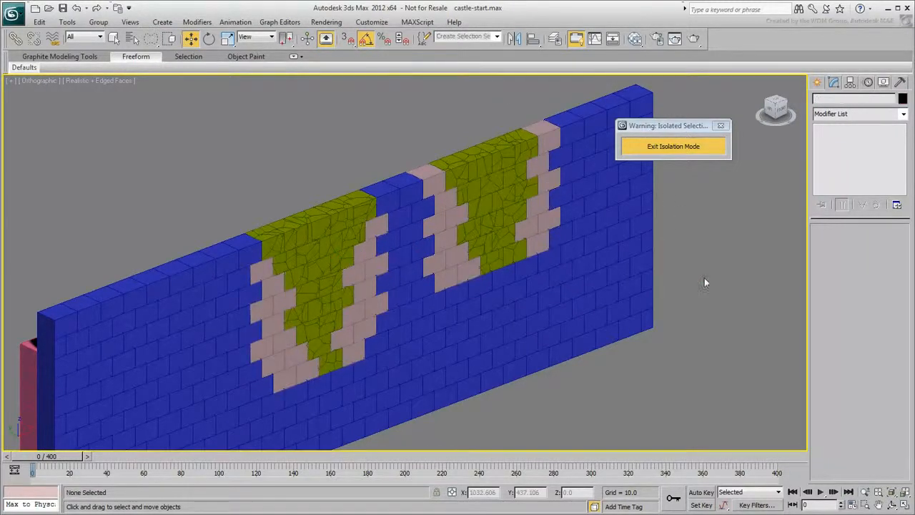
- Select the blue bricks by color, add the rear wall's pink bricks, and save the selection set as "Static Blocks"
{"action": "middle_click_drag", "start_coordinate": [456, 340], "coordinate": [521, 250]}
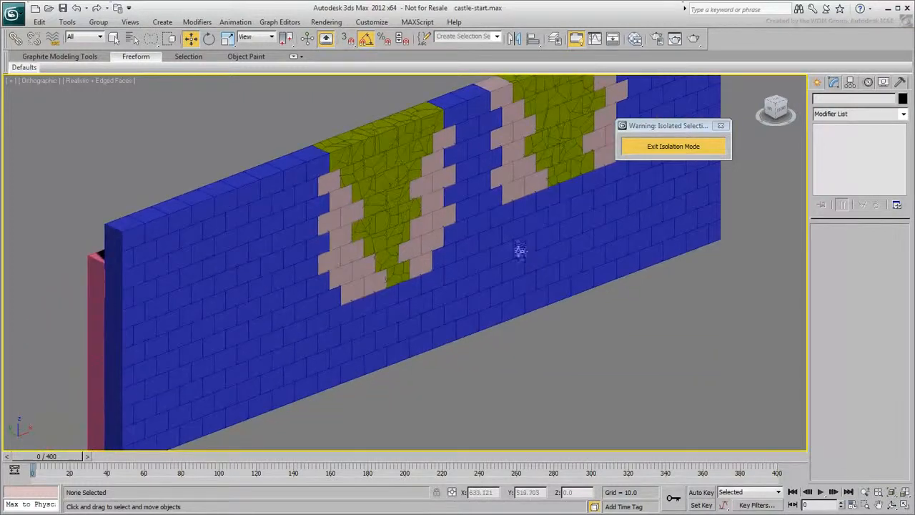
{"action": "left_click", "coordinate": [39, 22]}
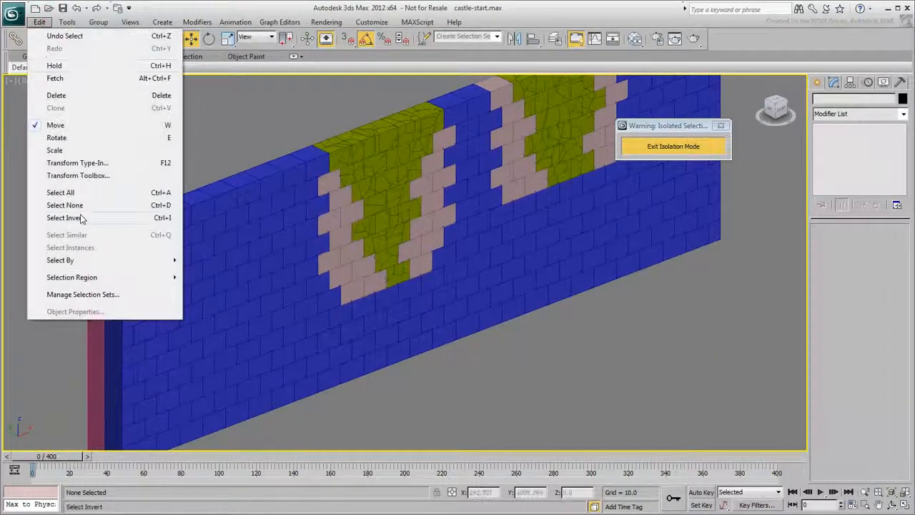
{"action": "mouse_move", "coordinate": [88, 261]}
{"action": "left_click", "coordinate": [211, 288]}
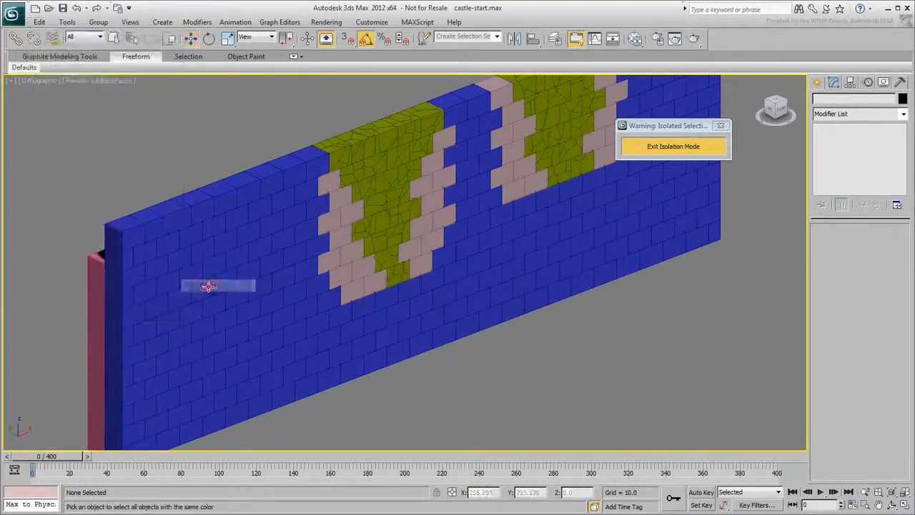
{"action": "left_click", "coordinate": [218, 306]}
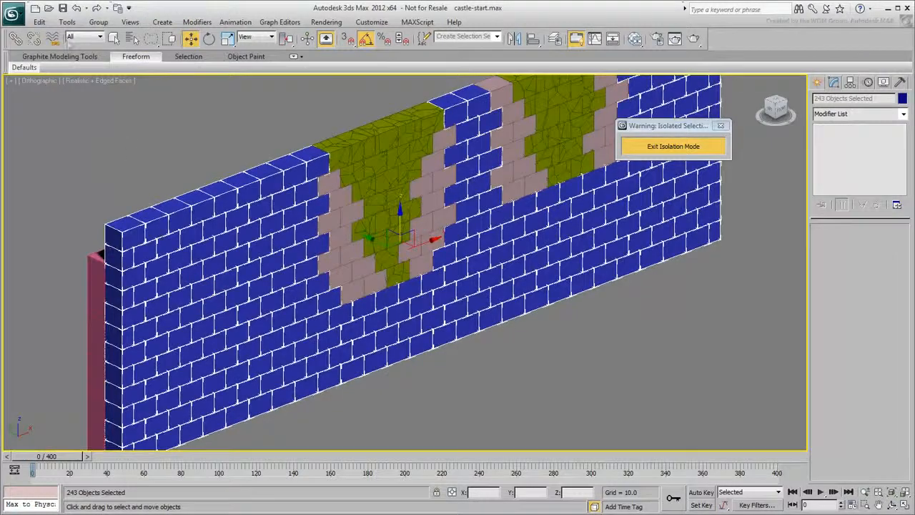
{"action": "left_click", "coordinate": [39, 21]}
{"action": "left_click", "coordinate": [72, 259]}
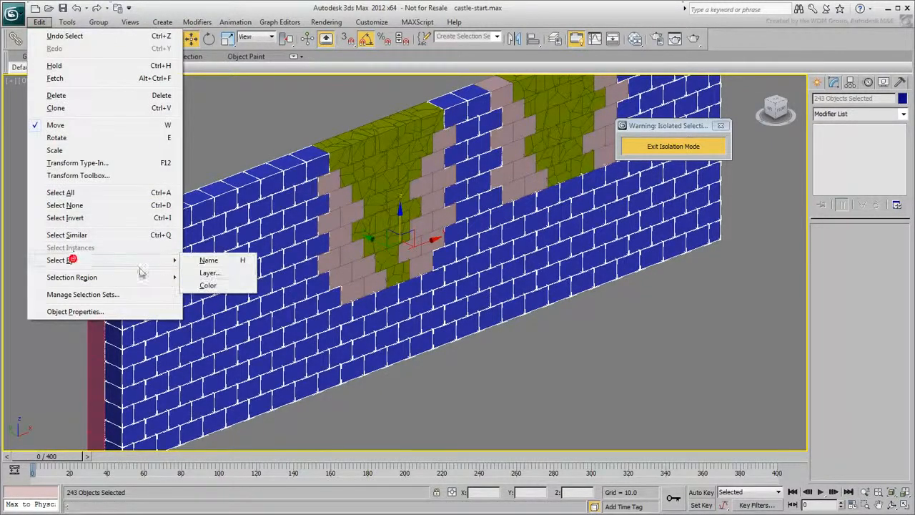
{"action": "left_click", "coordinate": [208, 285]}
{"action": "left_click", "coordinate": [91, 309]}
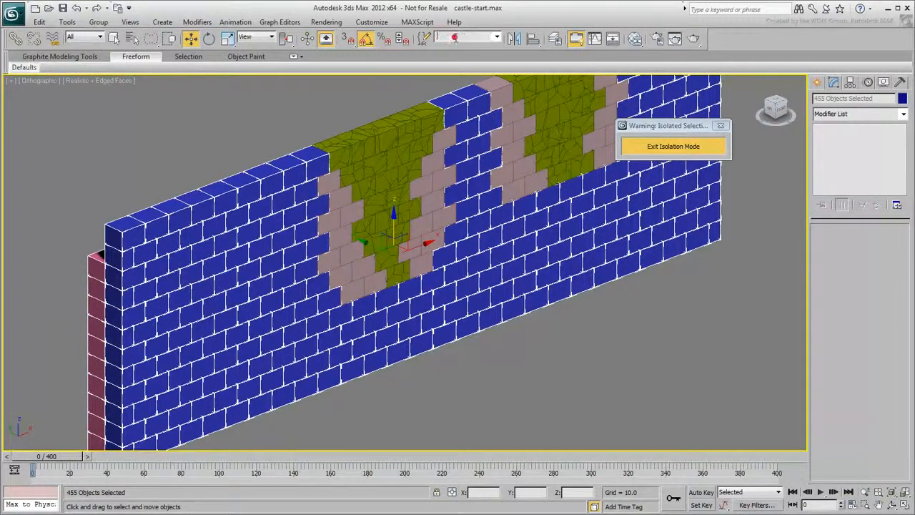
{"action": "type", "text": "i"}
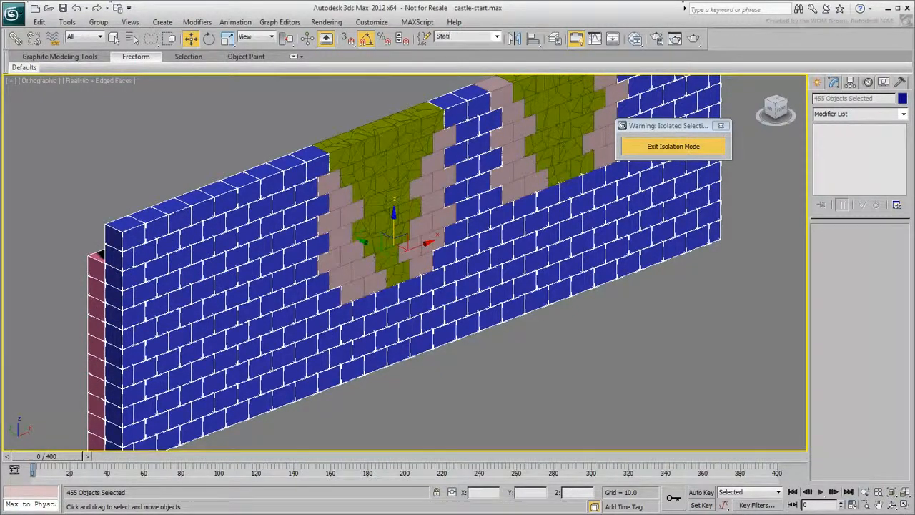
{"action": "type", "text": "c Blocks"}
- Select the two green stones in front of the wall with a selection region and save them as the selection set "Projectiles"
{"action": "middle_click_drag", "start_coordinate": [510, 221], "coordinate": [406, 246]}
{"action": "scroll", "coordinate": [406, 246], "scroll_direction": "down", "scroll_amount": 2}
{"action": "middle_click_drag", "start_coordinate": [490, 266], "coordinate": [359, 245]}
{"action": "scroll", "coordinate": [365, 245], "scroll_direction": "down", "scroll_amount": 1}
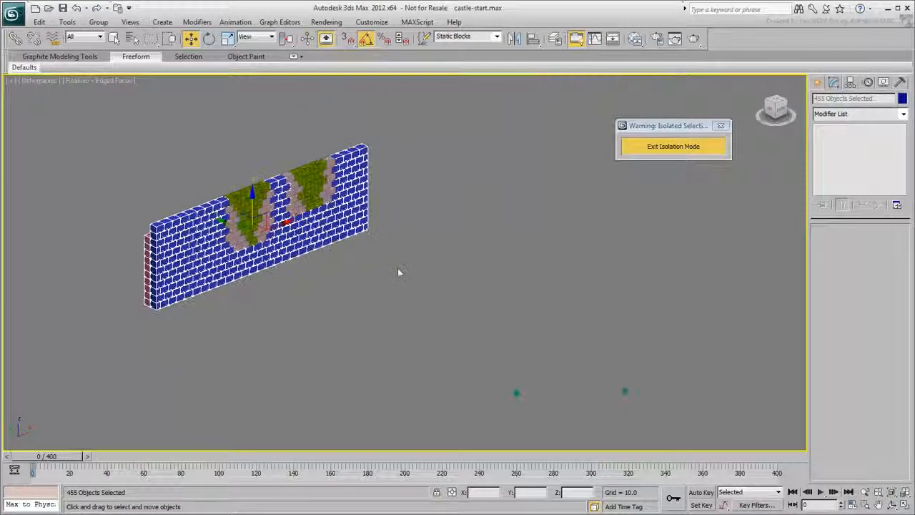
{"action": "left_click", "coordinate": [399, 268]}
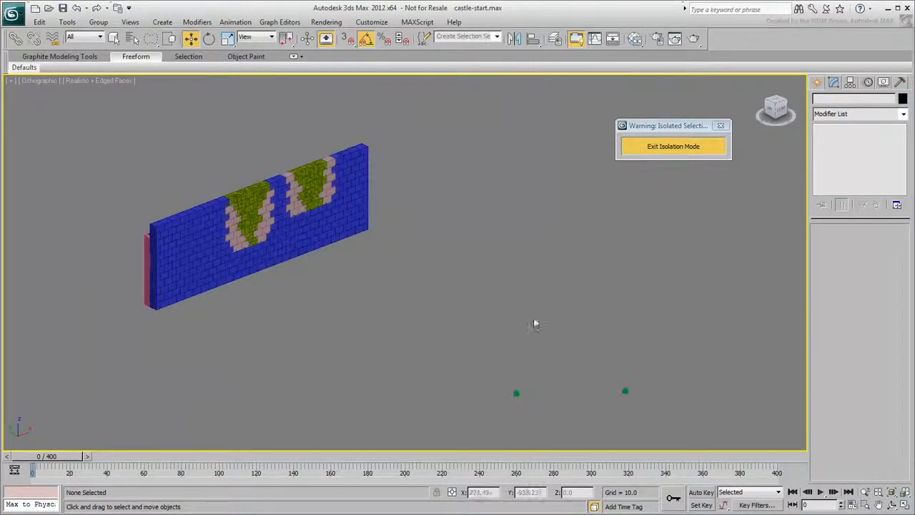
{"action": "left_click_drag", "start_coordinate": [151, 38], "coordinate": [151, 38]}
{"action": "left_click_drag", "start_coordinate": [666, 356], "coordinate": [490, 415]}
{"action": "left_click", "coordinate": [465, 37]}
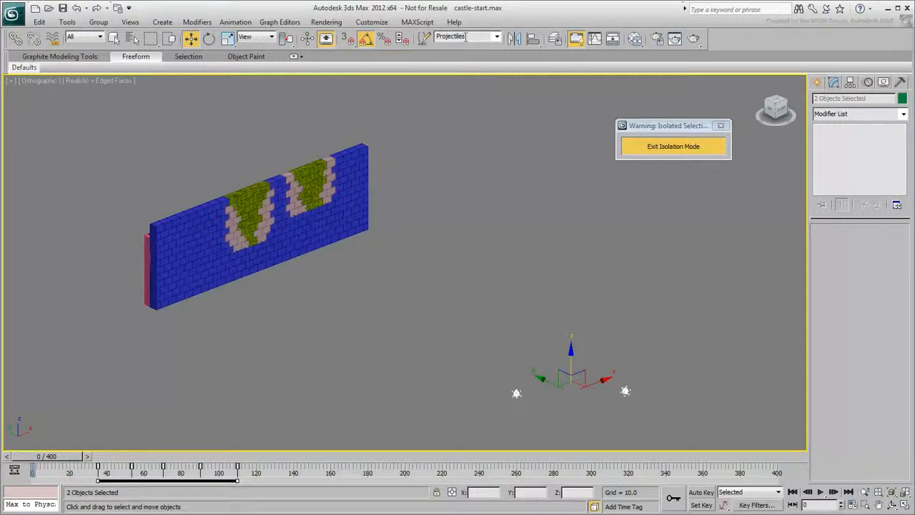
{"action": "left_click", "coordinate": [477, 260]}
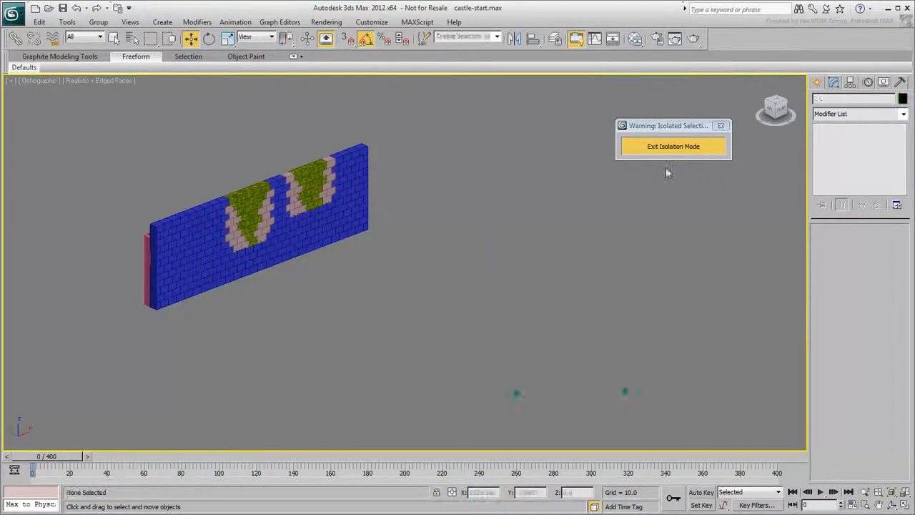
- Exit isolation mode and save all the scene's objects, including the terrain, as the named selection set "SIM Objects"
{"action": "left_click", "coordinate": [673, 146]}
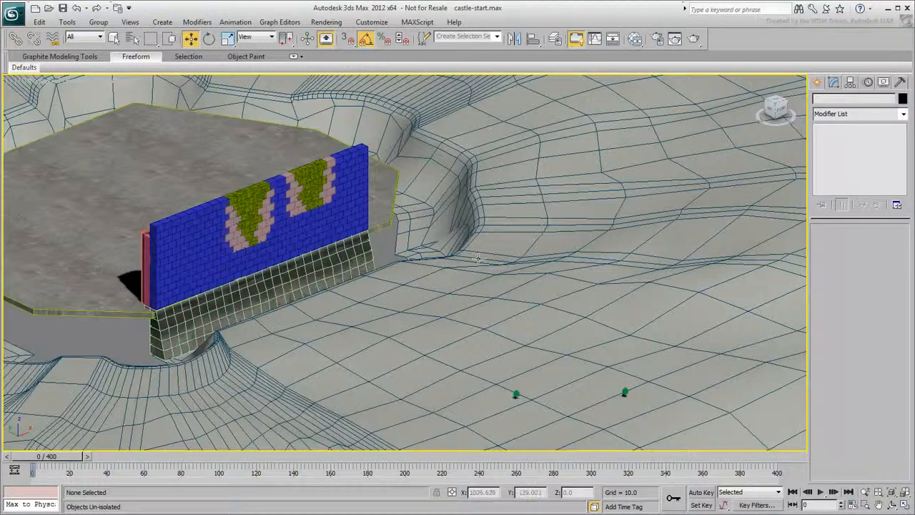
{"action": "scroll", "coordinate": [472, 258], "scroll_direction": "down", "scroll_amount": 5}
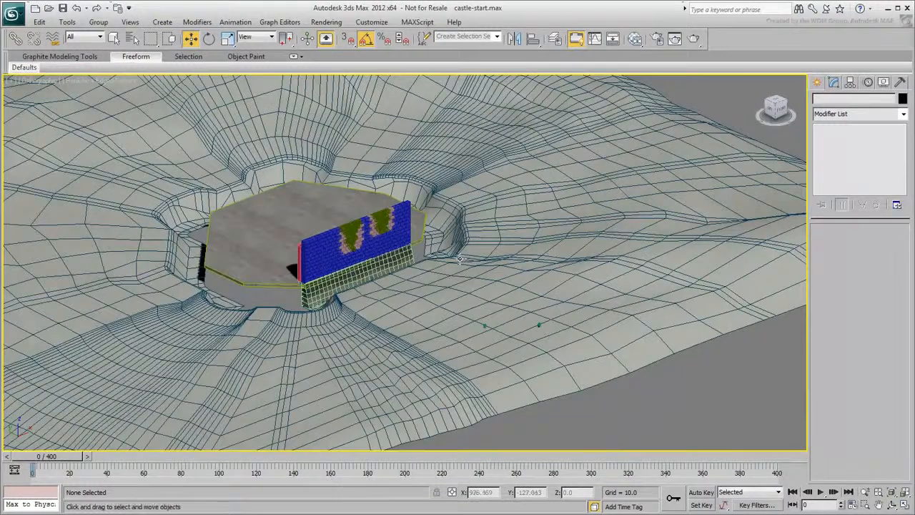
{"action": "scroll", "coordinate": [460, 259], "scroll_direction": "down", "scroll_amount": 3}
{"action": "left_click_drag", "start_coordinate": [688, 106], "coordinate": [85, 429]}
{"action": "scroll", "coordinate": [458, 297], "scroll_direction": "up", "scroll_amount": 6}
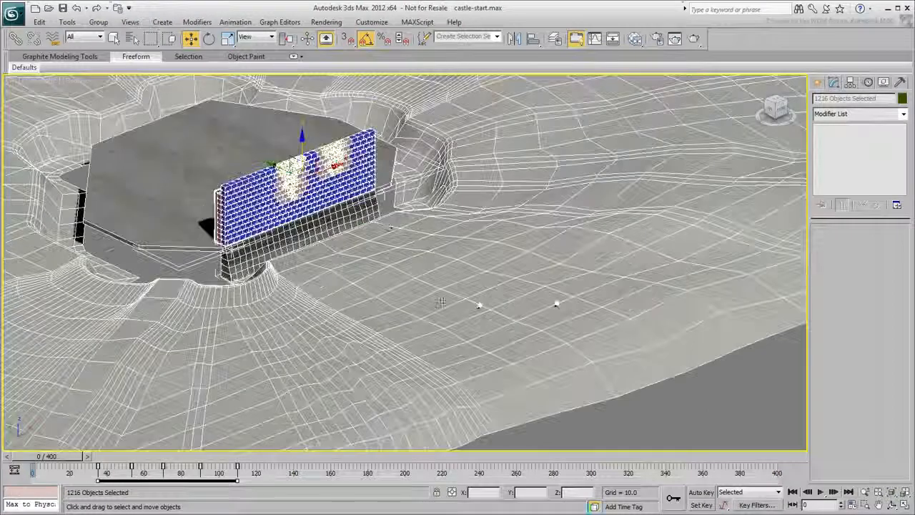
{"action": "scroll", "coordinate": [414, 265], "scroll_direction": "up", "scroll_amount": 2}
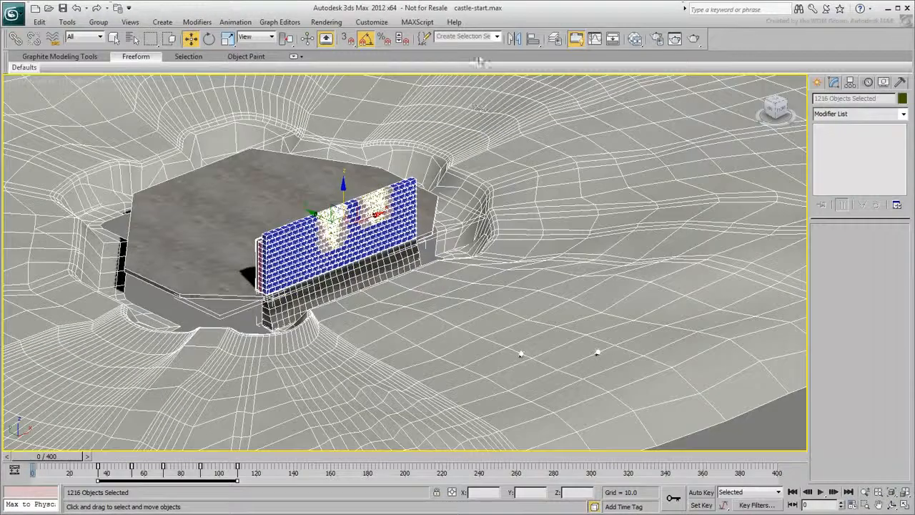
{"action": "left_click", "coordinate": [465, 38]}
{"action": "type", "text": "SIM Objects"}
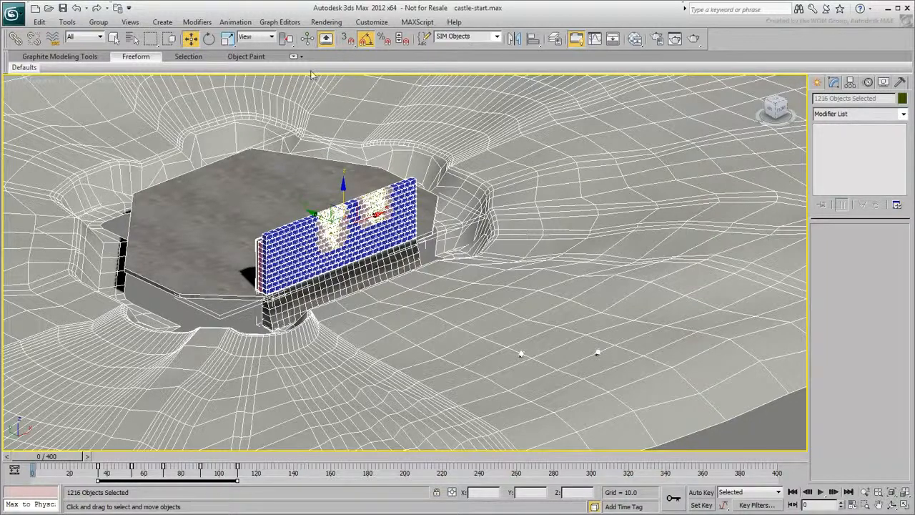
{"action": "left_click", "coordinate": [191, 321]}
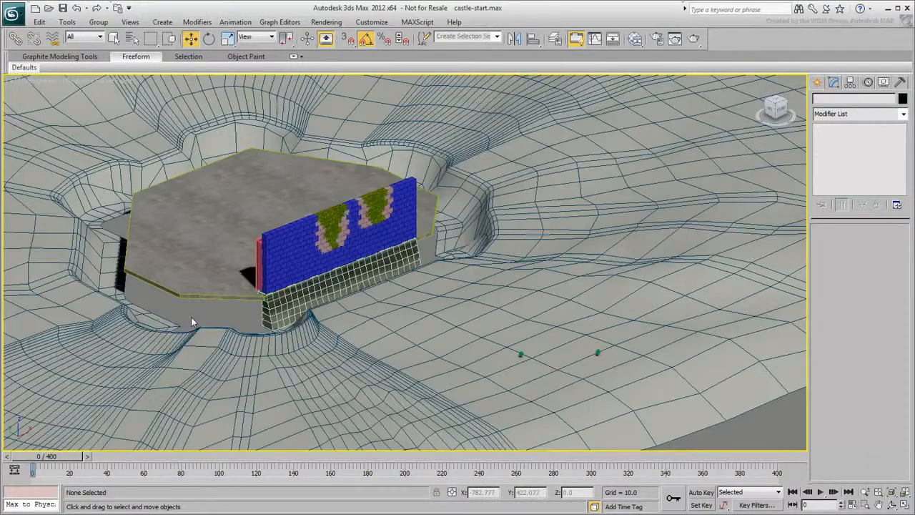
{"action": "middle_click_drag", "start_coordinate": [415, 321], "coordinate": [389, 334], "text": "alt"}
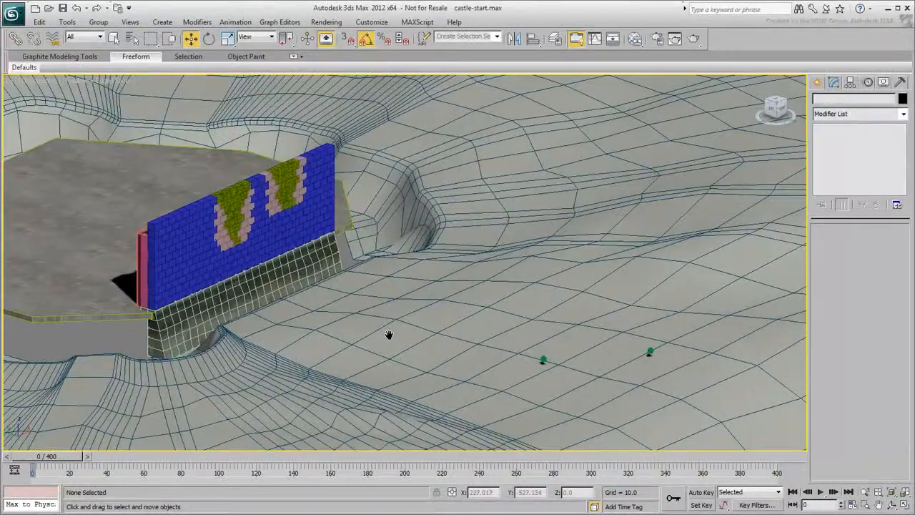